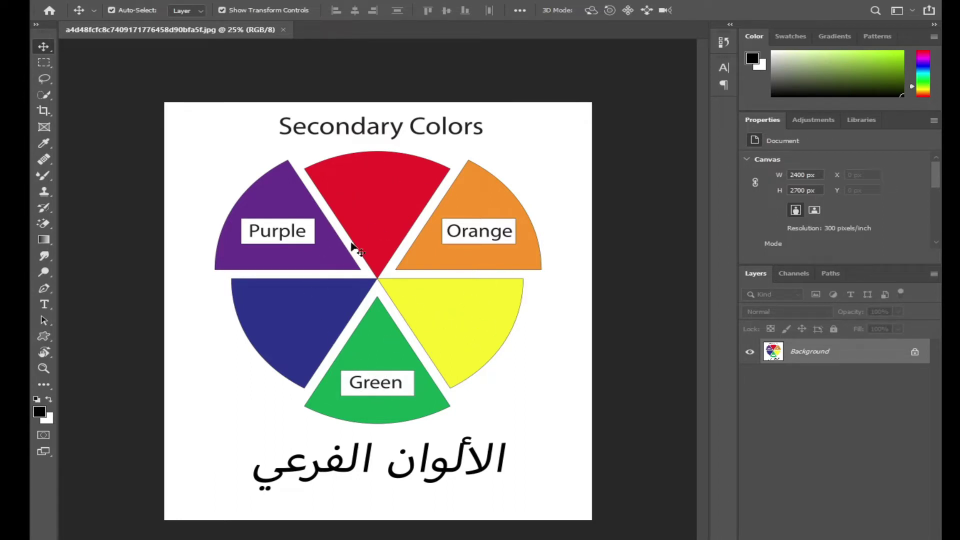
Open the Primary-Colors image from the الألوان folder
{"action": "left_click", "coordinate": [60, 0]}
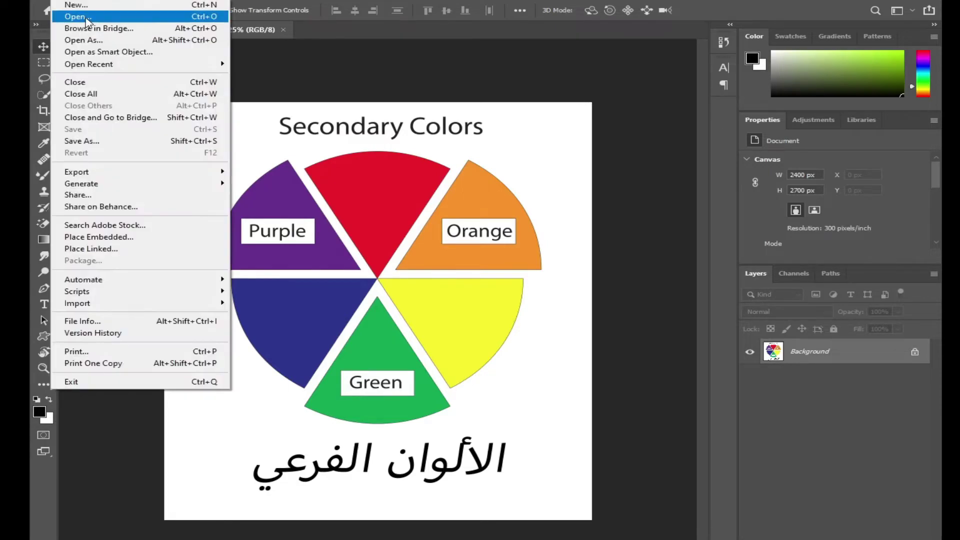
{"action": "left_click", "coordinate": [86, 19]}
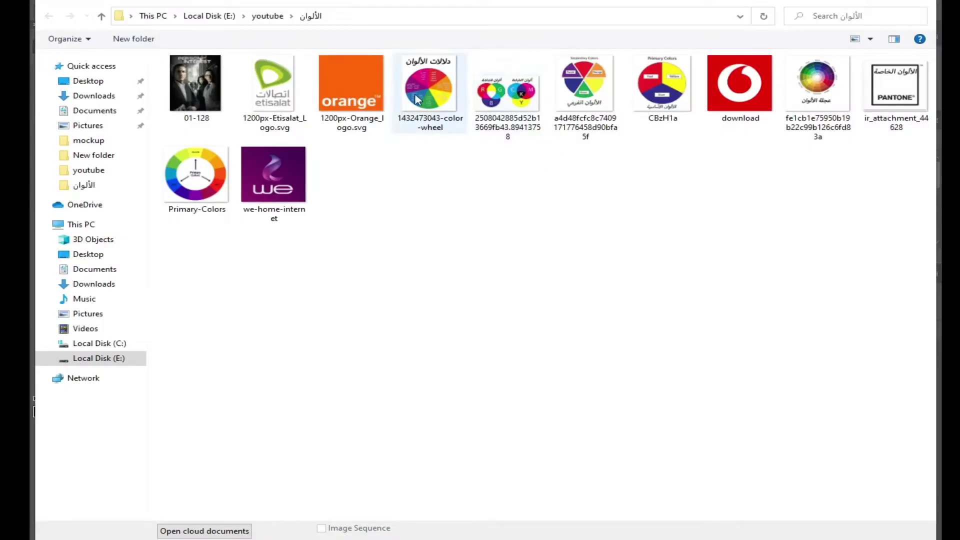
{"action": "double_click", "coordinate": [172, 188]}
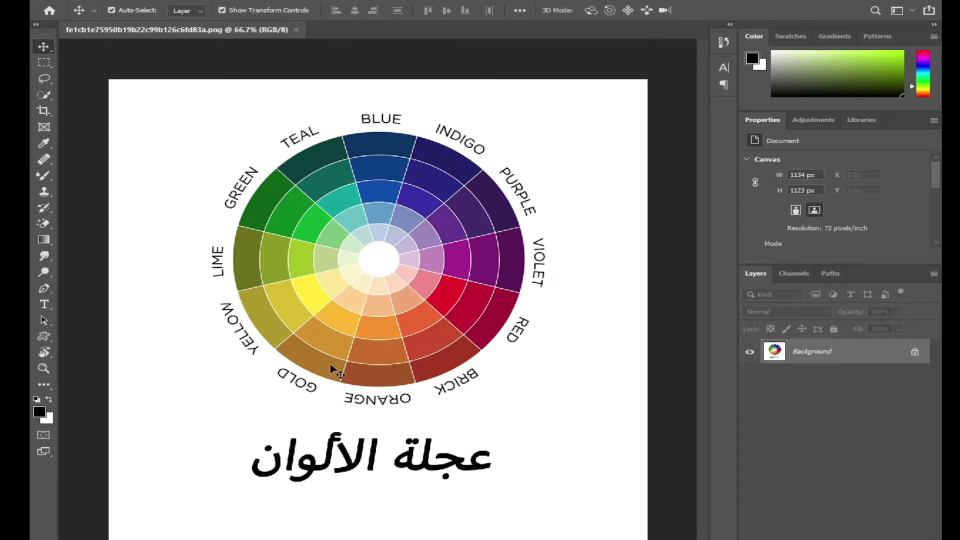
Sample the color wheel's white center as the foreground color and inspect its hue, saturation and brightness values
{"action": "left_click", "coordinate": [40, 413]}
{"action": "left_click_drag", "start_coordinate": [414, 349], "coordinate": [730, 122]}
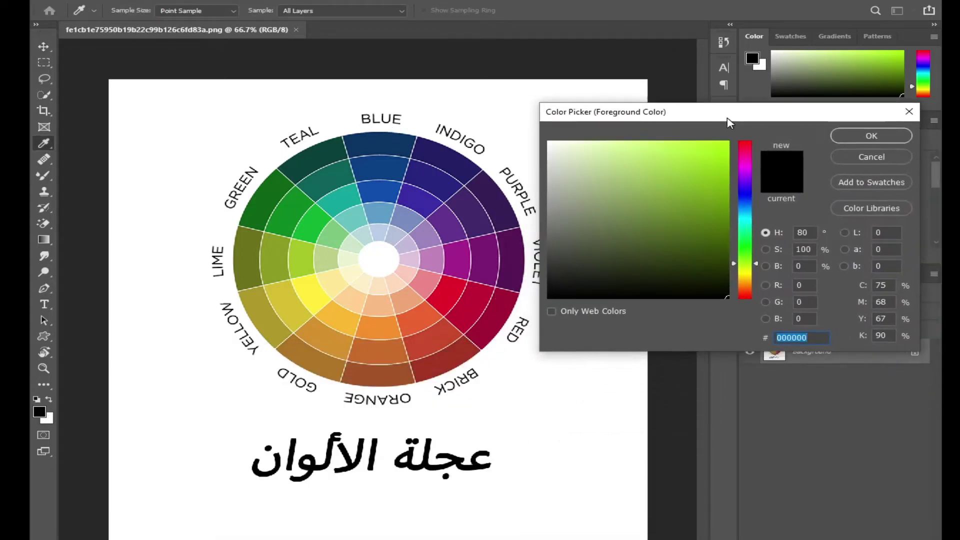
{"action": "left_click", "coordinate": [384, 258]}
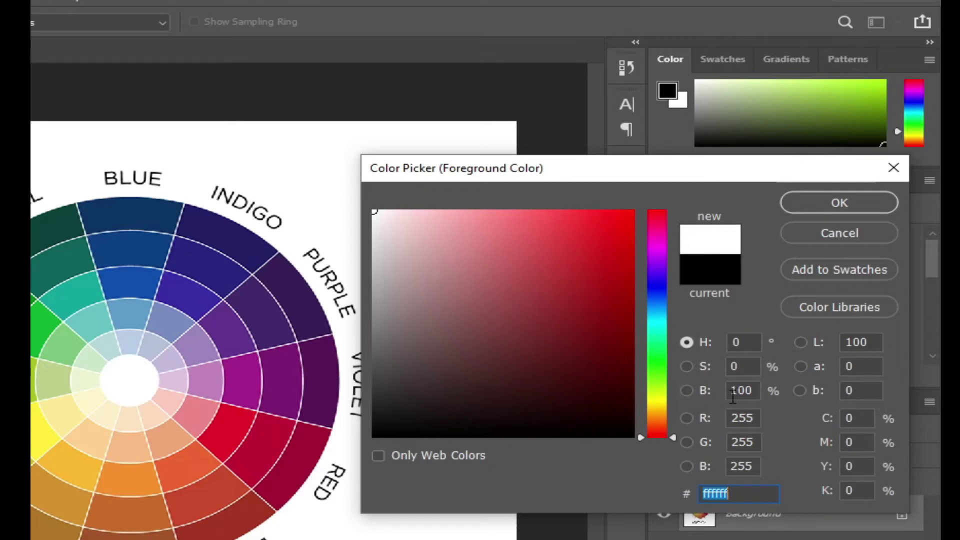
{"action": "left_click", "coordinate": [735, 342]}
{"action": "left_click_drag", "start_coordinate": [744, 363], "coordinate": [732, 391]}
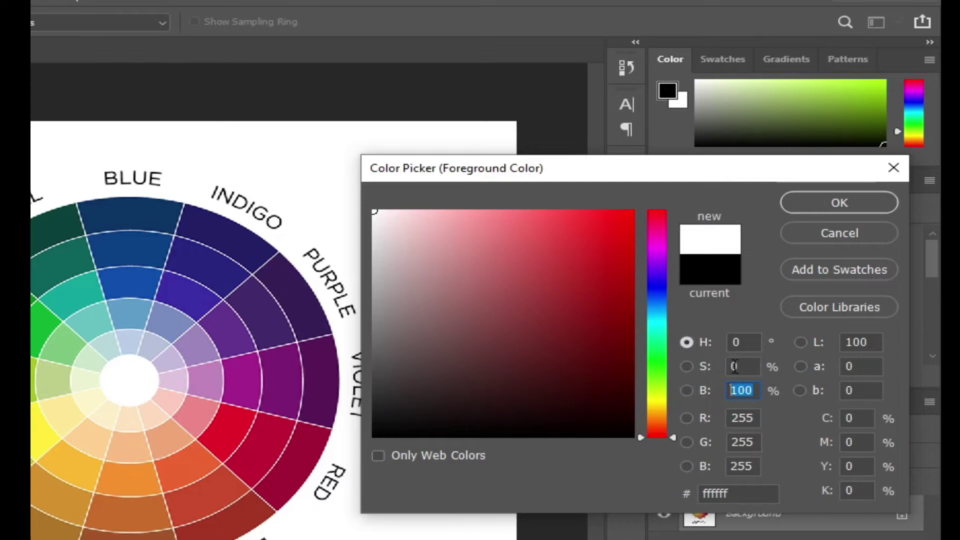
{"action": "left_click_drag", "start_coordinate": [744, 342], "coordinate": [734, 343]}
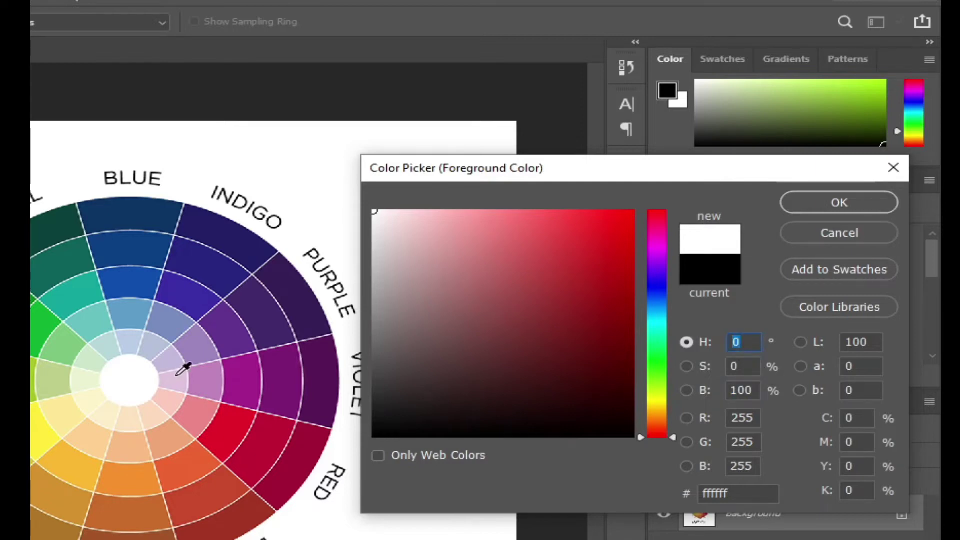
Sample the palest and the darkest violet segments of the wheel and compare their saturation and brightness values
{"action": "left_click", "coordinate": [181, 378]}
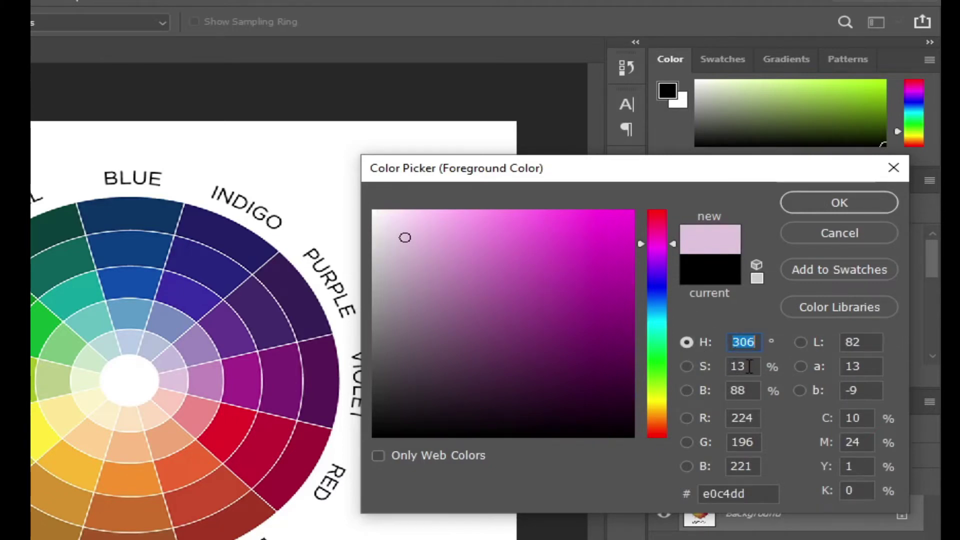
{"action": "left_click_drag", "start_coordinate": [749, 367], "coordinate": [731, 393]}
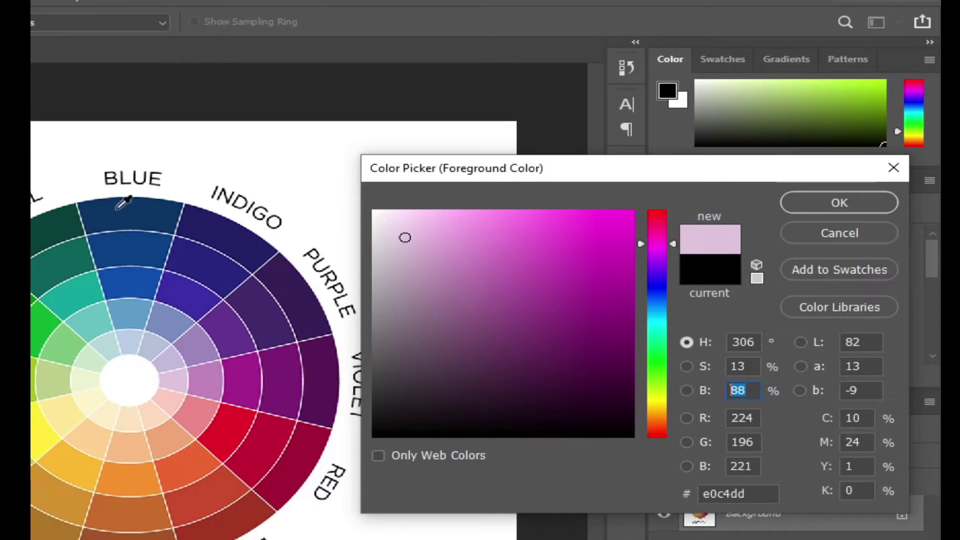
{"action": "left_click", "coordinate": [325, 364]}
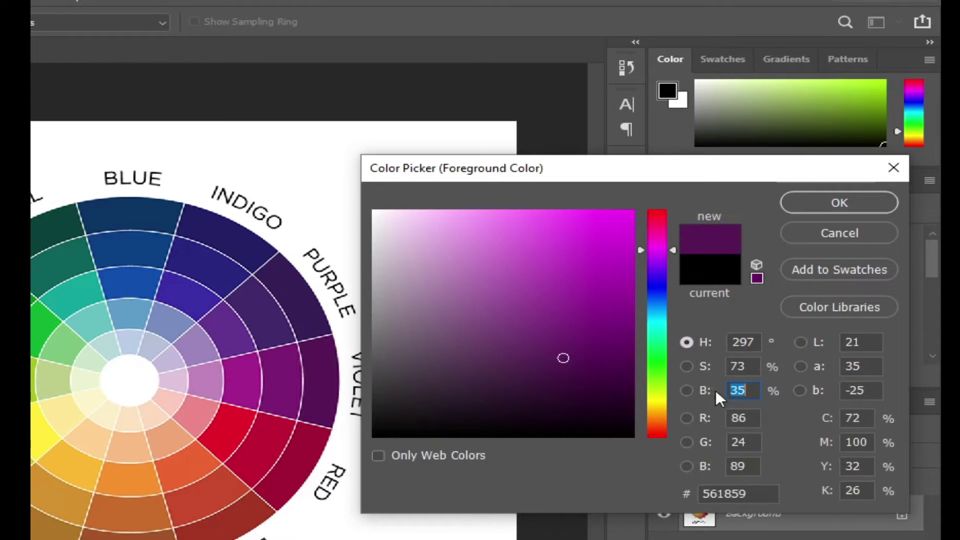
{"action": "left_click", "coordinate": [731, 367]}
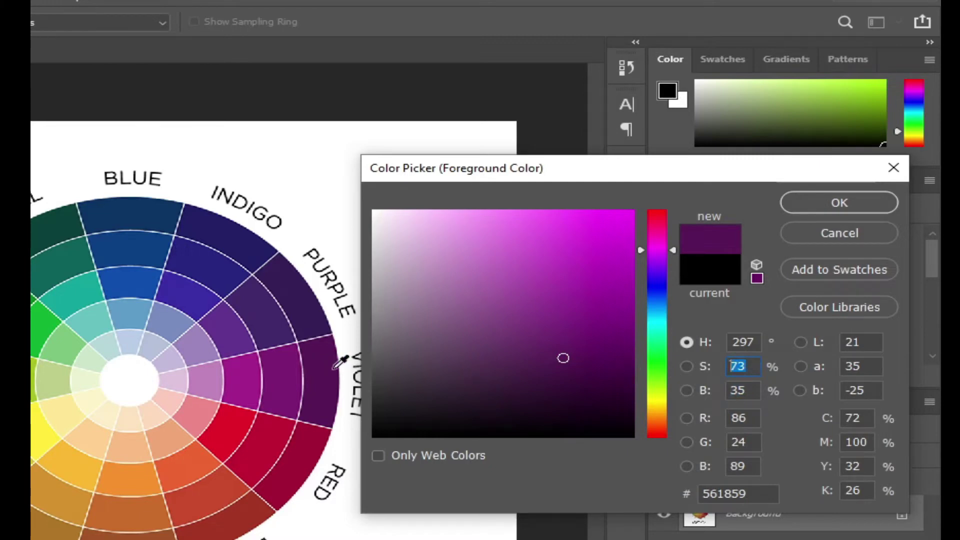
{"action": "left_click", "coordinate": [754, 395]}
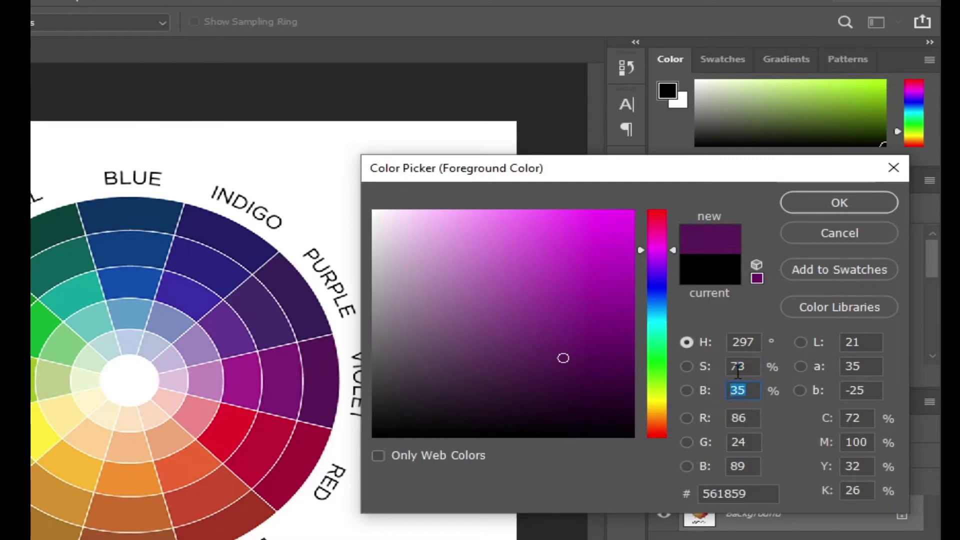
{"action": "left_click", "coordinate": [746, 370]}
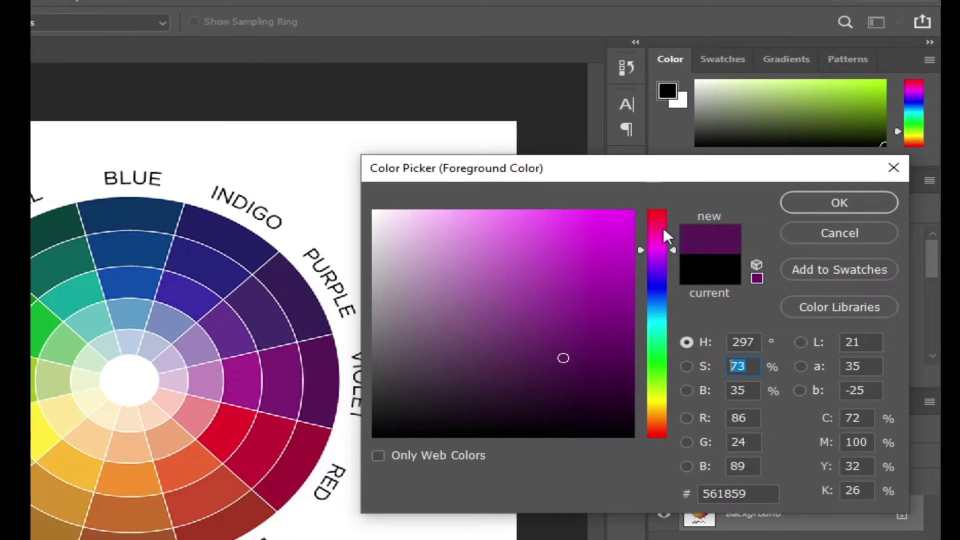
Set the picked color to a 234° blue at 100% saturation and brightness, and lower its brightness
{"action": "left_click_drag", "start_coordinate": [674, 249], "coordinate": [665, 285]}
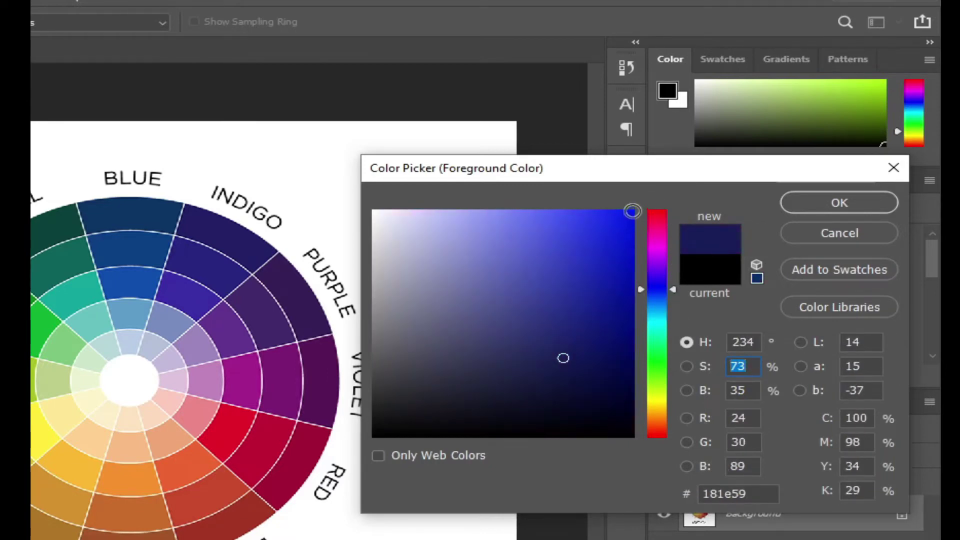
{"action": "left_click_drag", "start_coordinate": [632, 211], "coordinate": [666, 227]}
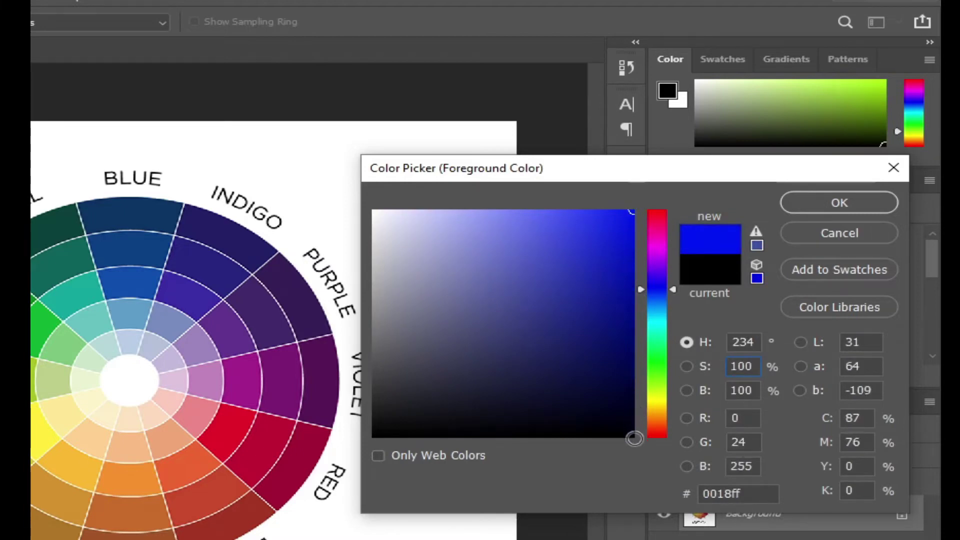
{"action": "left_click_drag", "start_coordinate": [633, 212], "coordinate": [632, 369]}
{"action": "left_click_drag", "start_coordinate": [632, 369], "coordinate": [633, 378]}
Set the hue to a 121° green and reduce its saturation to 0%
{"action": "left_click_drag", "start_coordinate": [666, 290], "coordinate": [670, 360]}
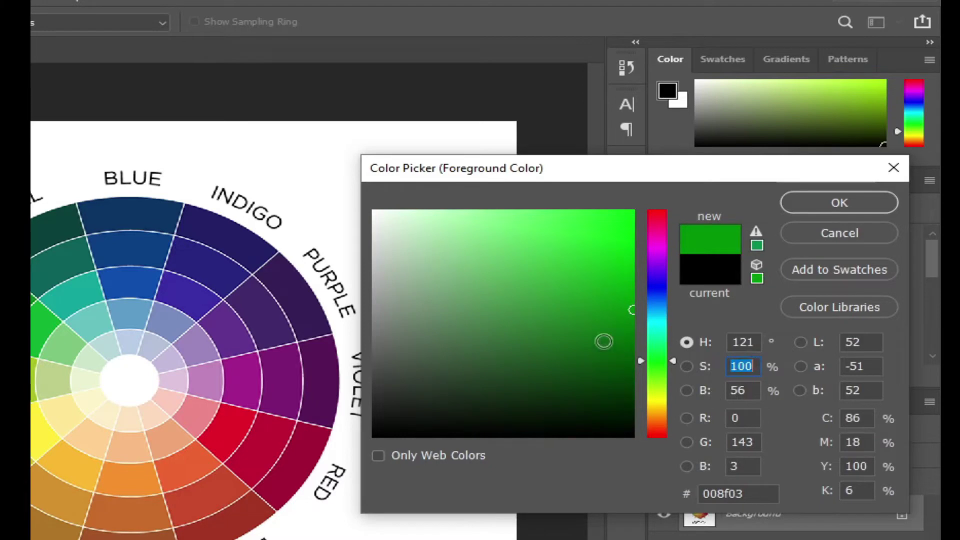
{"action": "left_click_drag", "start_coordinate": [629, 310], "coordinate": [374, 304]}
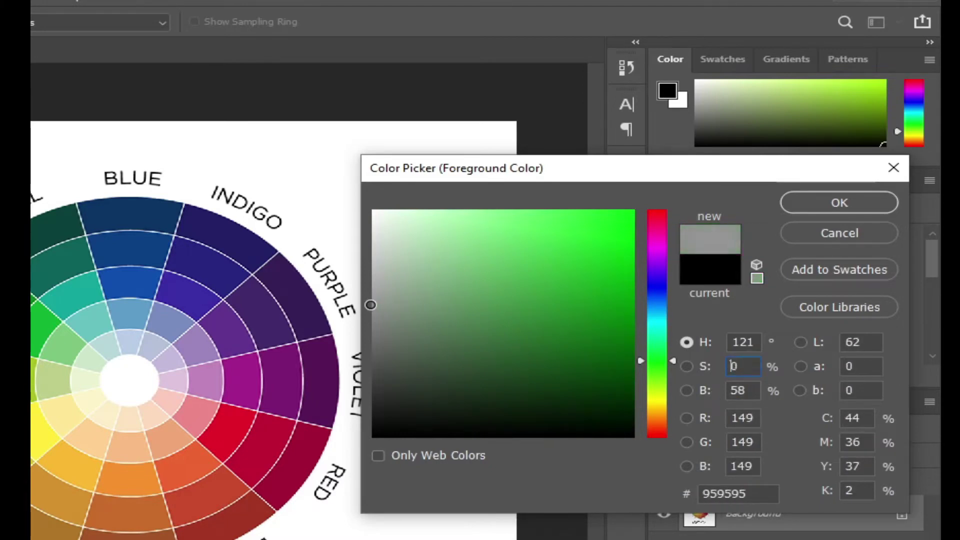
{"action": "left_click_drag", "start_coordinate": [633, 303], "coordinate": [374, 299]}
Pick bright shades of the 121° green and lower their brightness to 0%, ending at about 57% saturation
{"action": "left_click", "coordinate": [755, 390]}
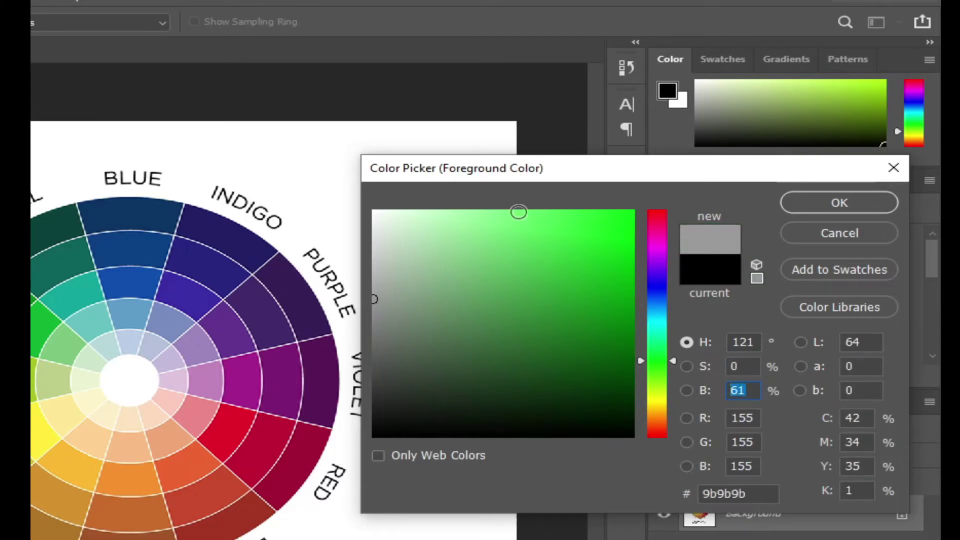
{"action": "left_click", "coordinate": [518, 207]}
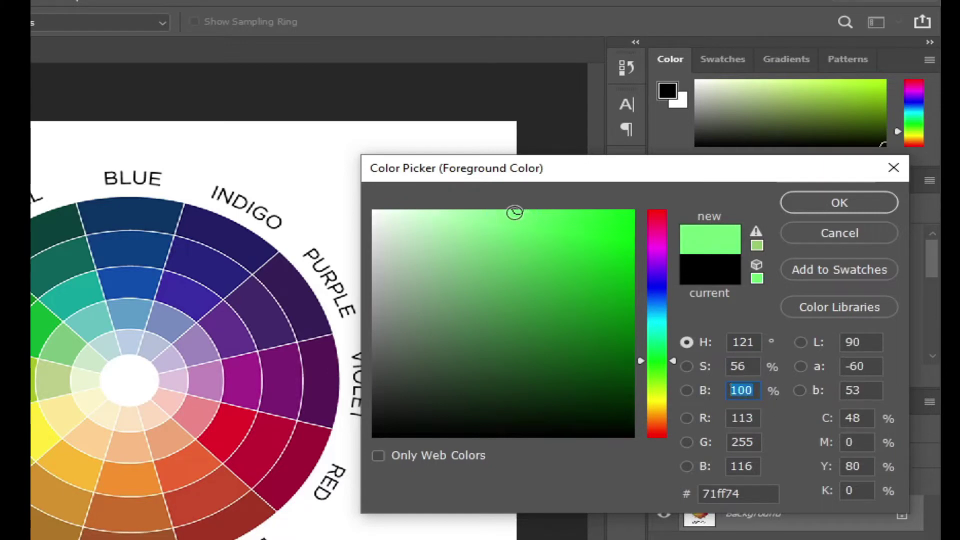
{"action": "left_click", "coordinate": [516, 233]}
{"action": "left_click_drag", "start_coordinate": [517, 233], "coordinate": [530, 440]}
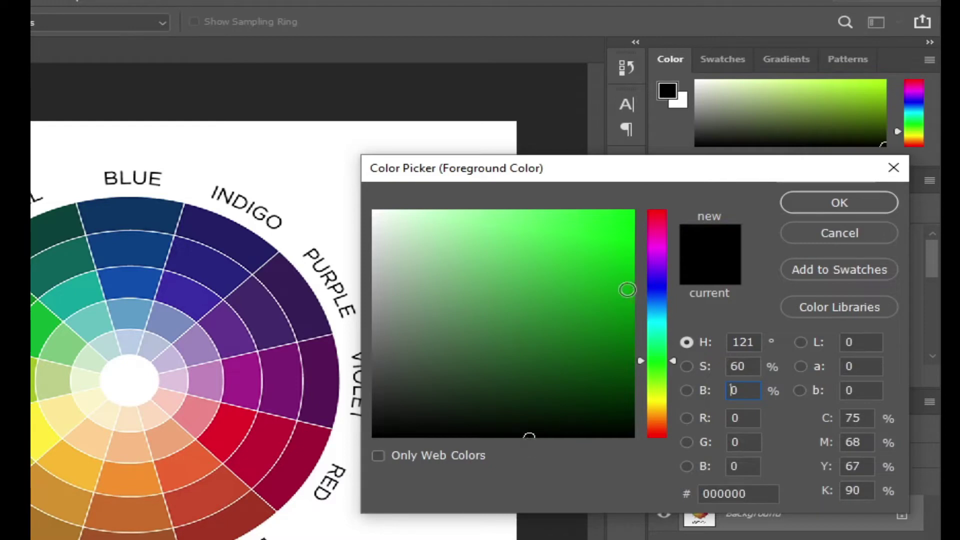
{"action": "left_click", "coordinate": [630, 296]}
{"action": "mouse_move", "coordinate": [630, 295]}
{"action": "left_mouse_down"}
{"action": "mouse_move", "coordinate": [363, 300]}
{"action": "mouse_move", "coordinate": [523, 210]}
{"action": "mouse_move", "coordinate": [523, 445]}
{"action": "left_mouse_up"}
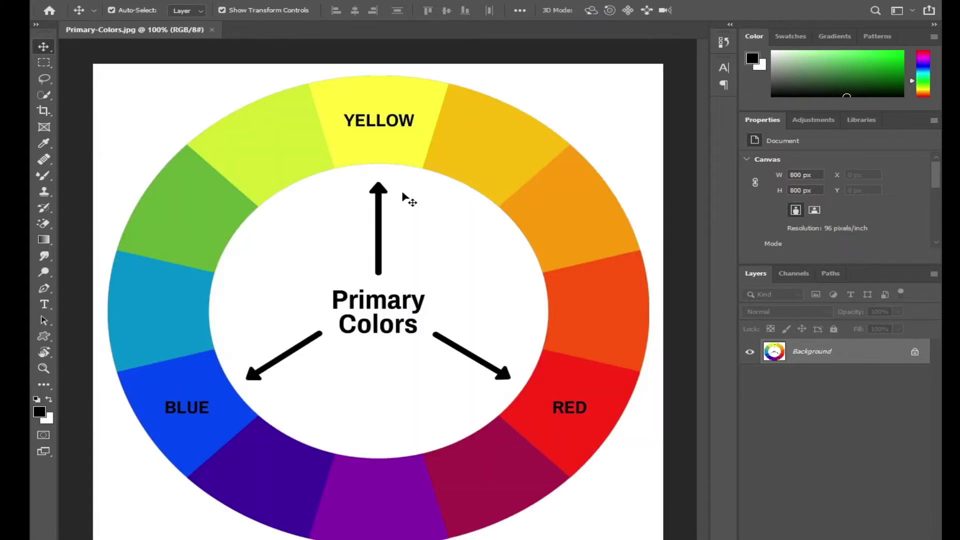
{"action": "key", "text": "ctrl+minus"}
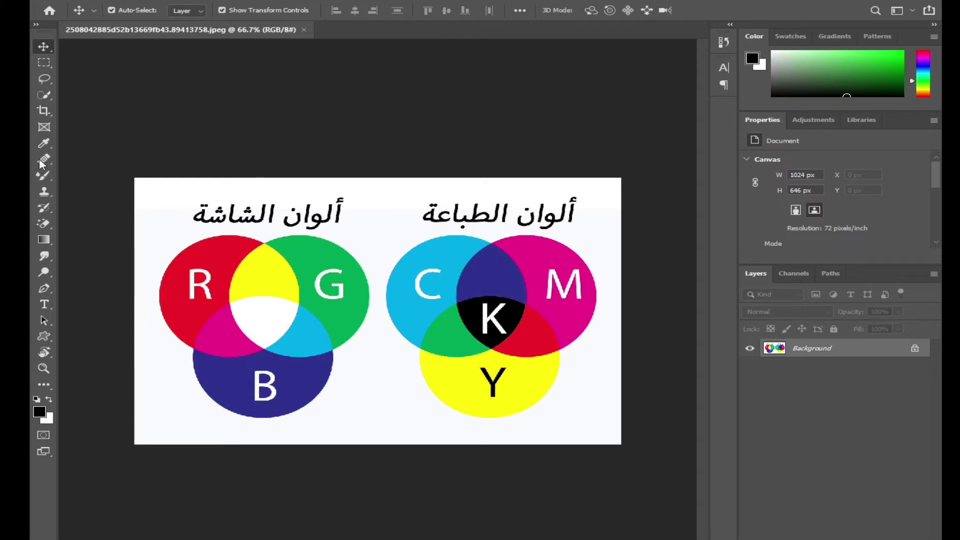
Open the foreground color picker over the RGB diagram and set the color to white with hex ffffff
{"action": "left_click", "coordinate": [40, 411]}
{"action": "left_click_drag", "start_coordinate": [736, 109], "coordinate": [191, 132]}
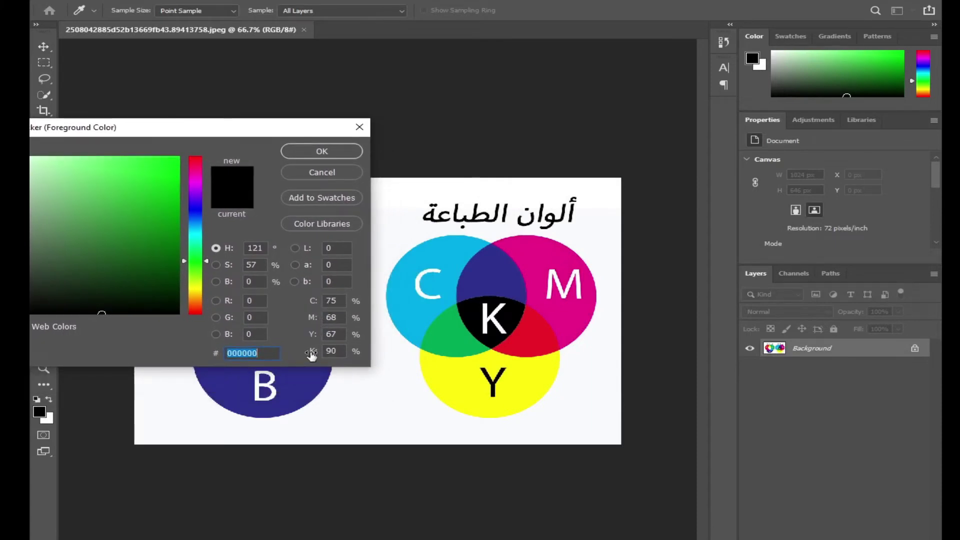
{"action": "left_click_drag", "start_coordinate": [254, 132], "coordinate": [310, 131]}
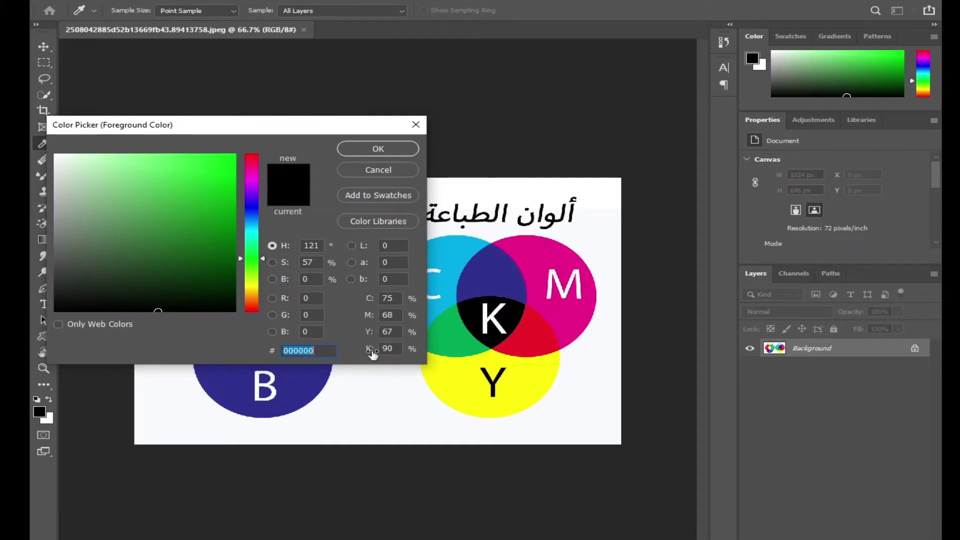
{"action": "type", "text": "ffffff"}
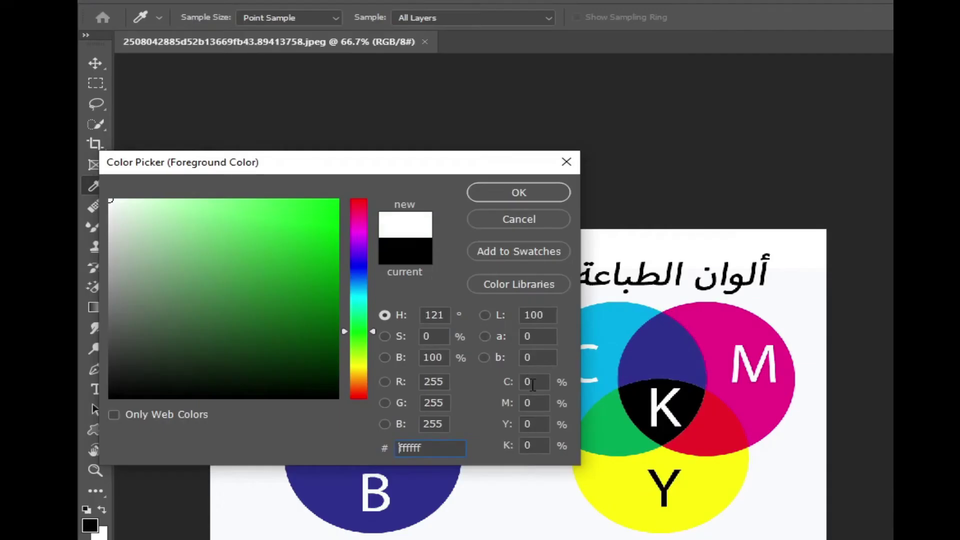
Set cyan to 100% for pure cyan, and switch to pure magenta with cyan 0% and magenta 100%
{"action": "left_click", "coordinate": [532, 383]}
{"action": "type", "text": "100"}
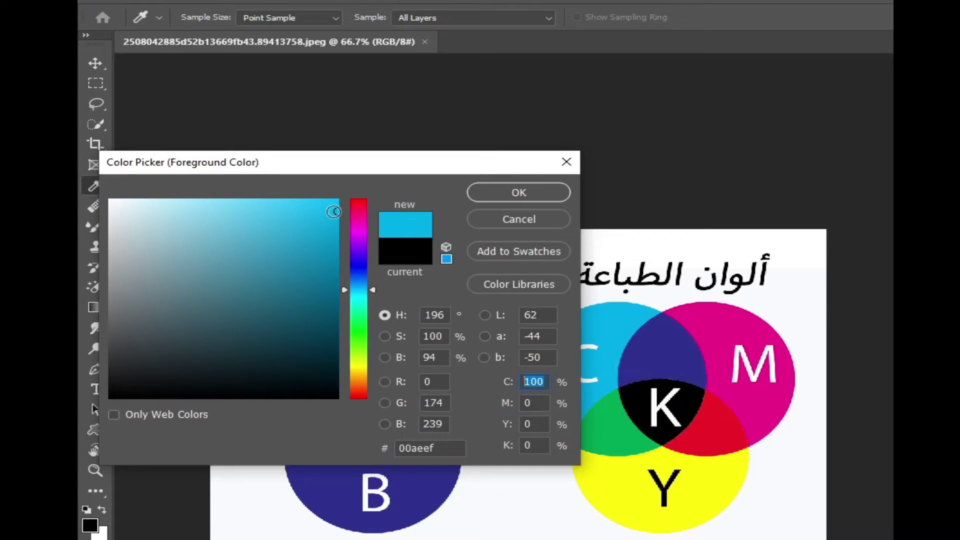
{"action": "type", "text": "0"}
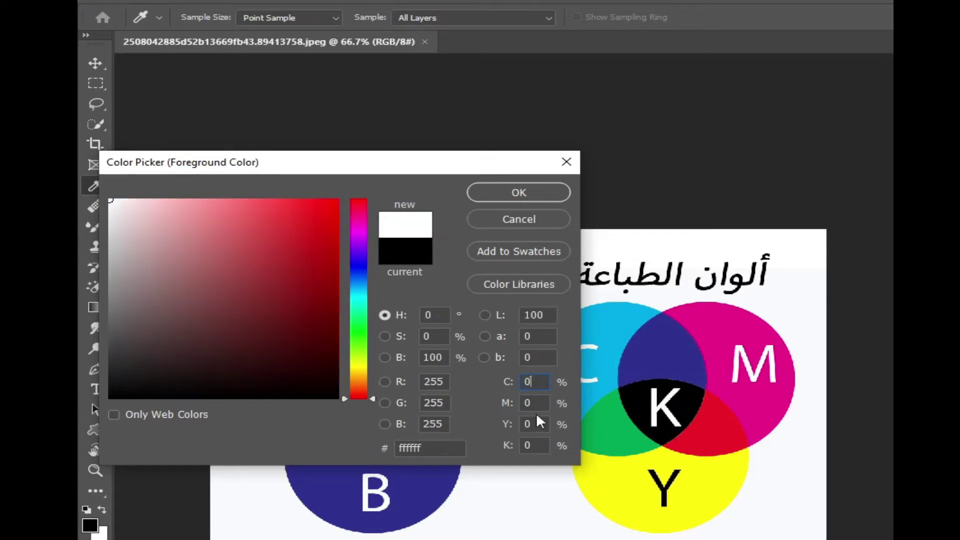
{"action": "left_click", "coordinate": [534, 403]}
{"action": "type", "text": "10"}
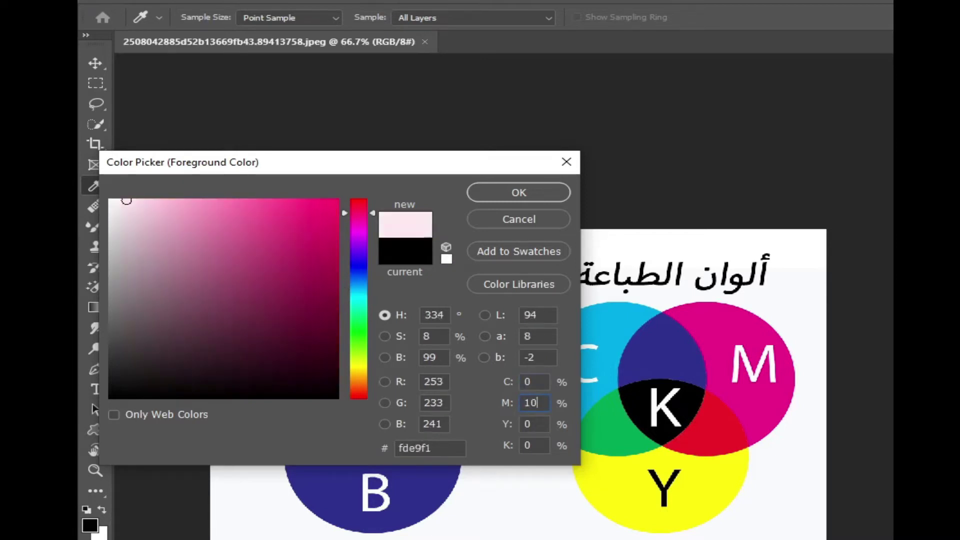
{"action": "type", "text": "0"}
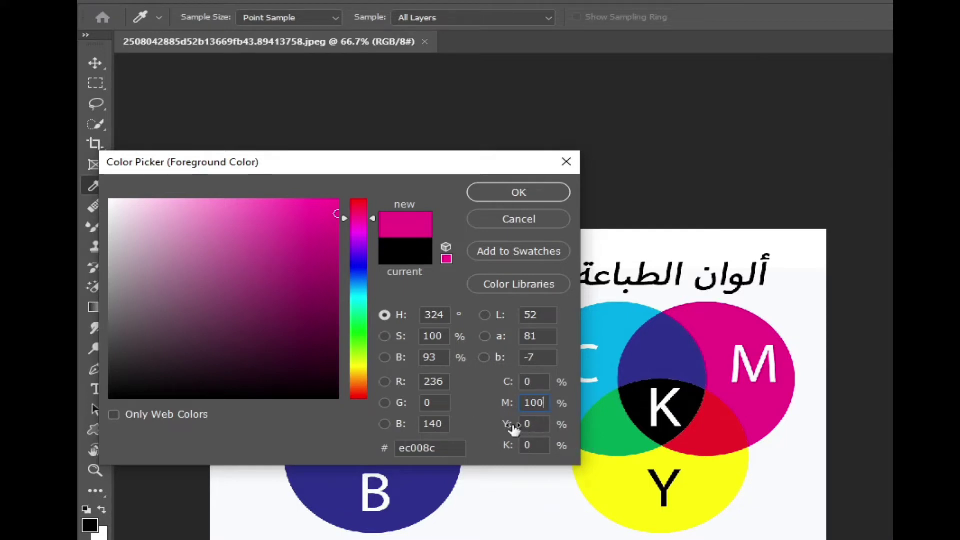
Set yellow to 100% to mix red with the magenta, and move the color picker clear of the C circle
{"action": "left_click", "coordinate": [539, 423]}
{"action": "type", "text": "100"}
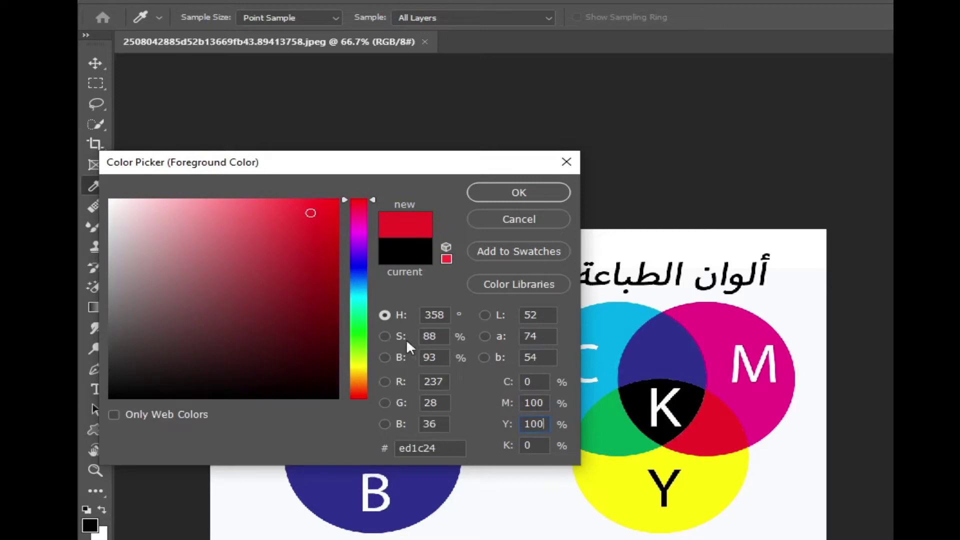
{"action": "left_click_drag", "start_coordinate": [502, 162], "coordinate": [440, 161]}
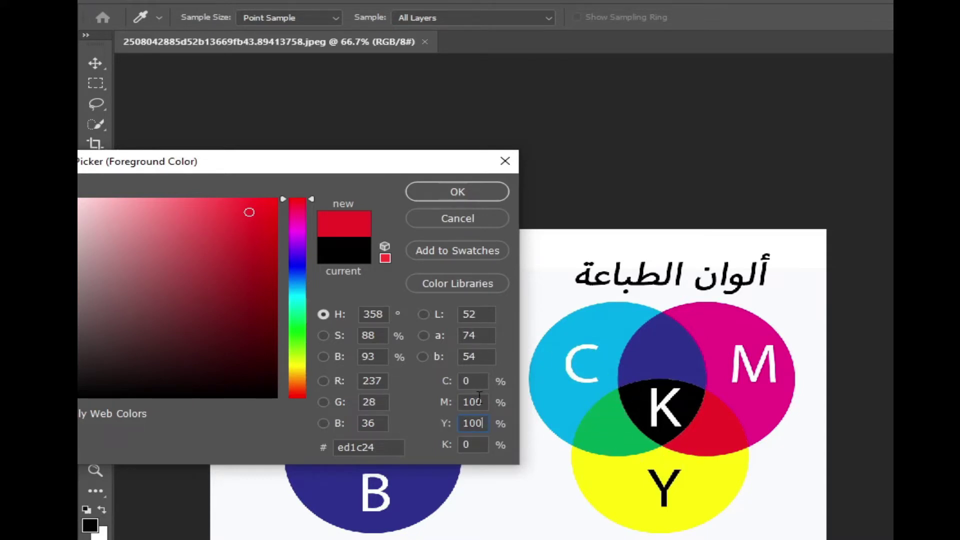
Set magenta to 0% and cyan to 100%, mixing cyan with yellow into green
{"action": "type", "text": "0"}
{"action": "left_click", "coordinate": [468, 381]}
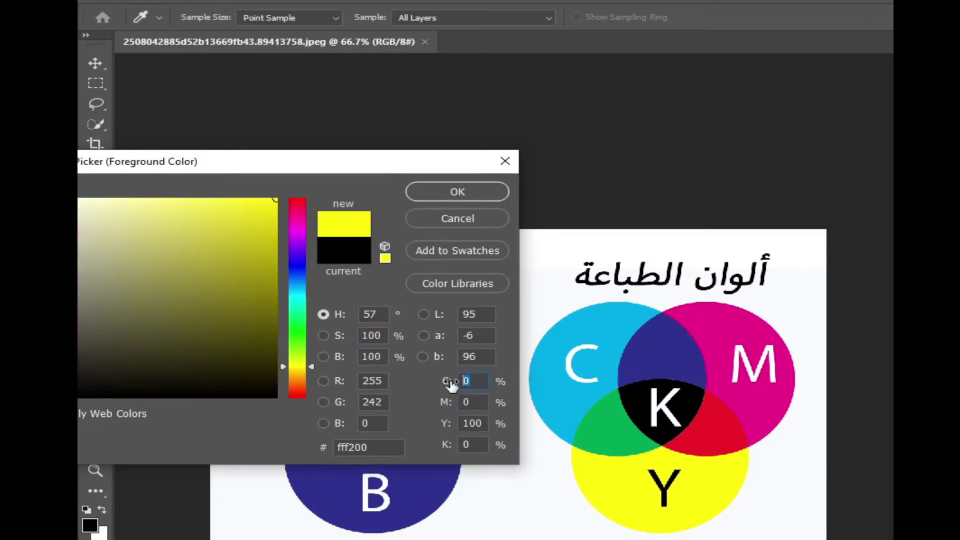
{"action": "type", "text": "100"}
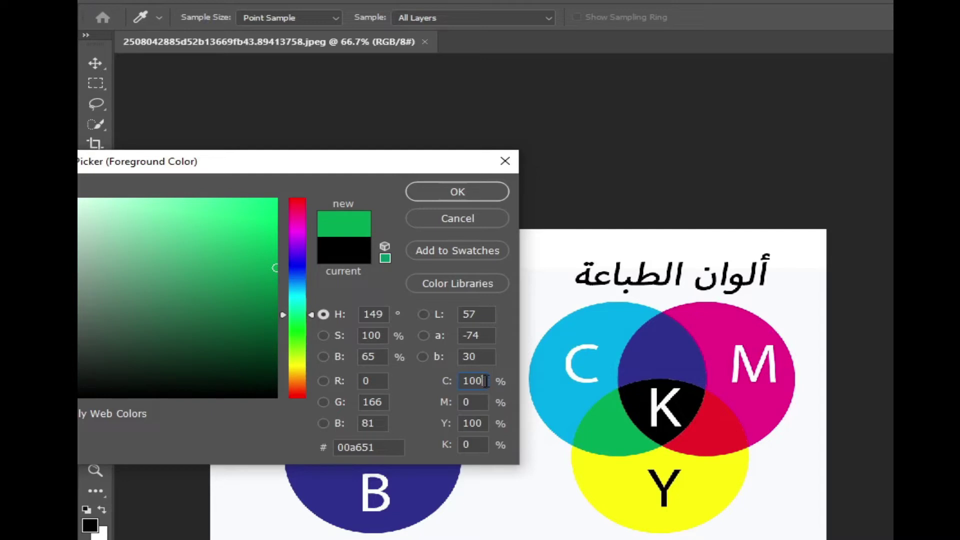
Set yellow to 0% and magenta to 100% to mix blue with cyan, and raise yellow to 100% to combine all three inks
{"action": "left_click_drag", "start_coordinate": [485, 381], "coordinate": [448, 382]}
{"action": "left_click_drag", "start_coordinate": [479, 423], "coordinate": [447, 402]}
{"action": "type", "text": "0"}
{"action": "type", "text": "100"}
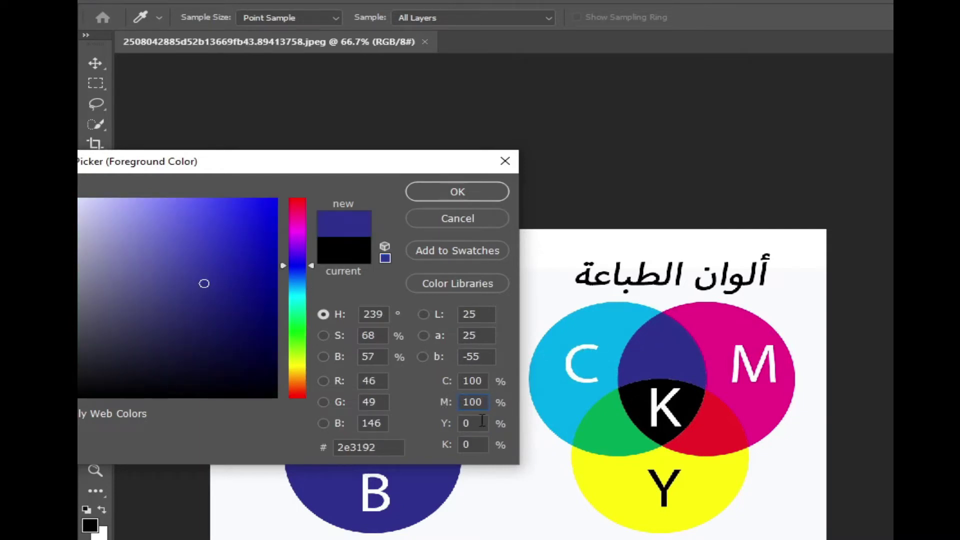
{"action": "left_click_drag", "start_coordinate": [476, 423], "coordinate": [456, 425]}
{"action": "type", "text": "100"}
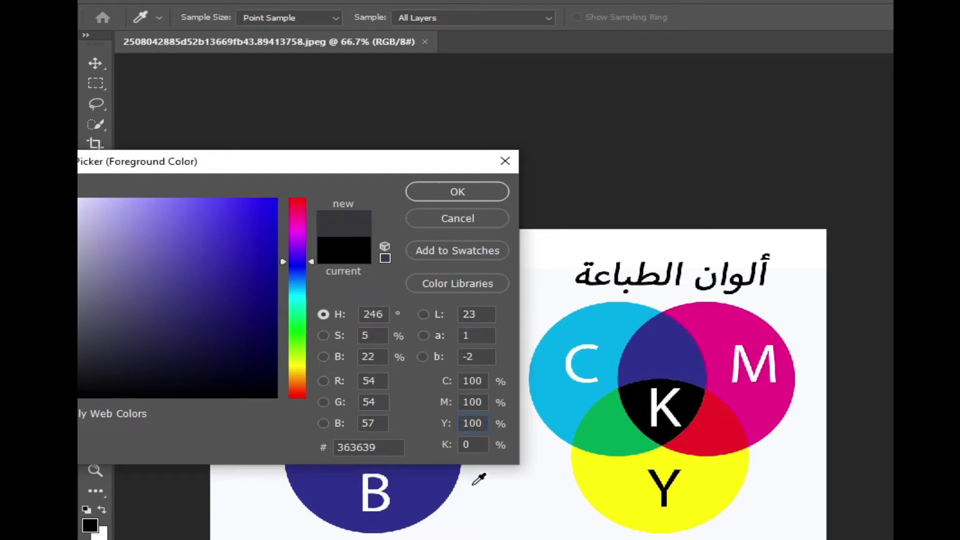
Set black to 100% alongside the full cyan, magenta and yellow inks, and move the color picker clear of the diagram
{"action": "key", "text": "Tab"}
{"action": "type", "text": "100"}
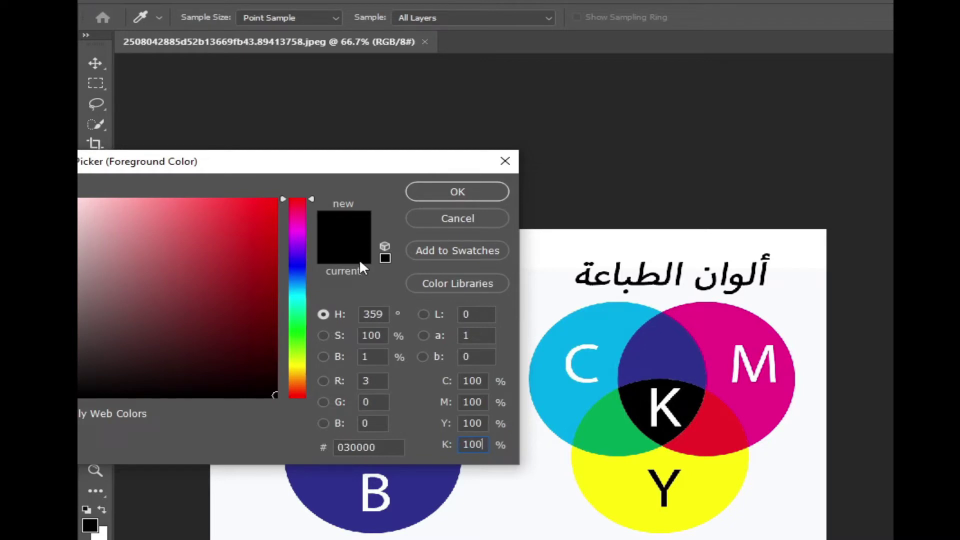
{"action": "left_click_drag", "start_coordinate": [355, 173], "coordinate": [468, 102]}
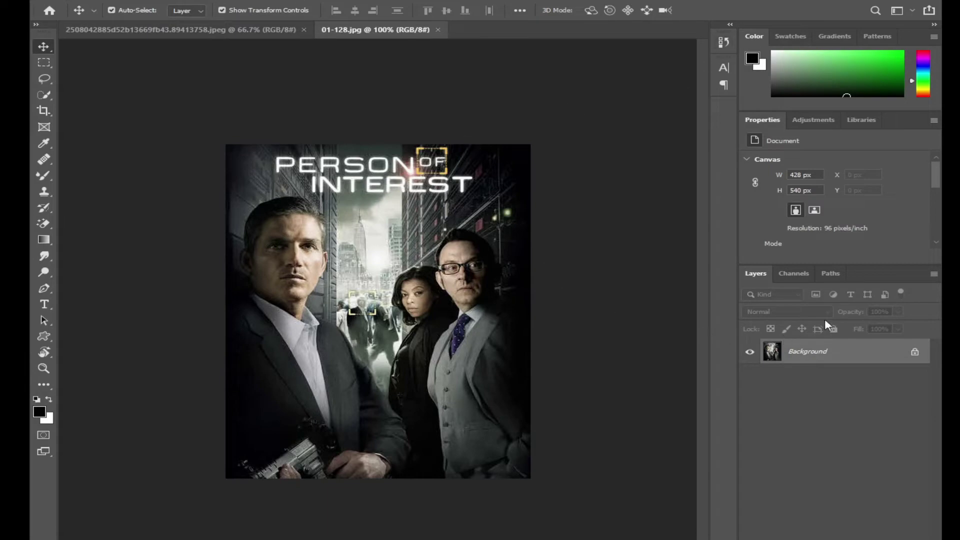
Show the color channels of the 01-128.jpg poster and check where the Channels display is listed
{"action": "left_click", "coordinate": [811, 276]}
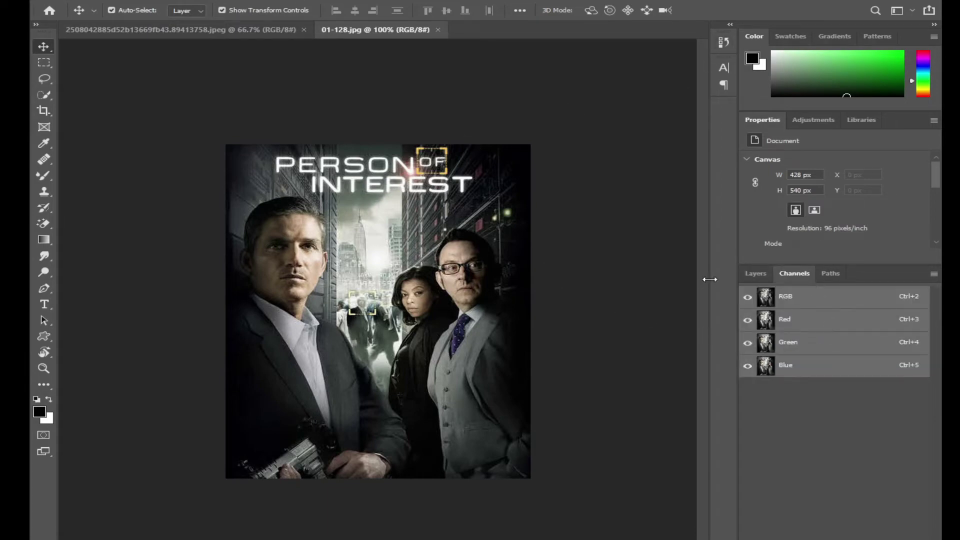
{"action": "left_click", "coordinate": [303, 2]}
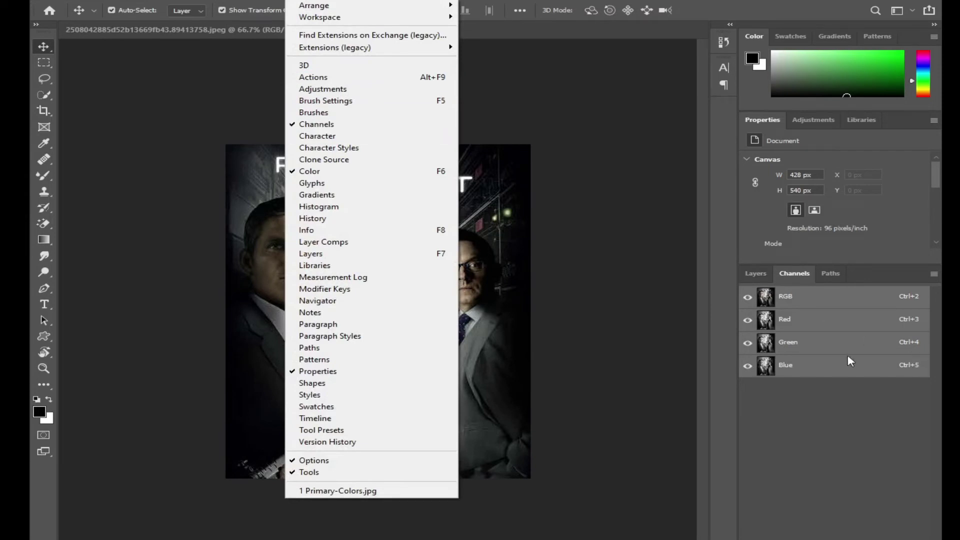
{"action": "left_click", "coordinate": [840, 427]}
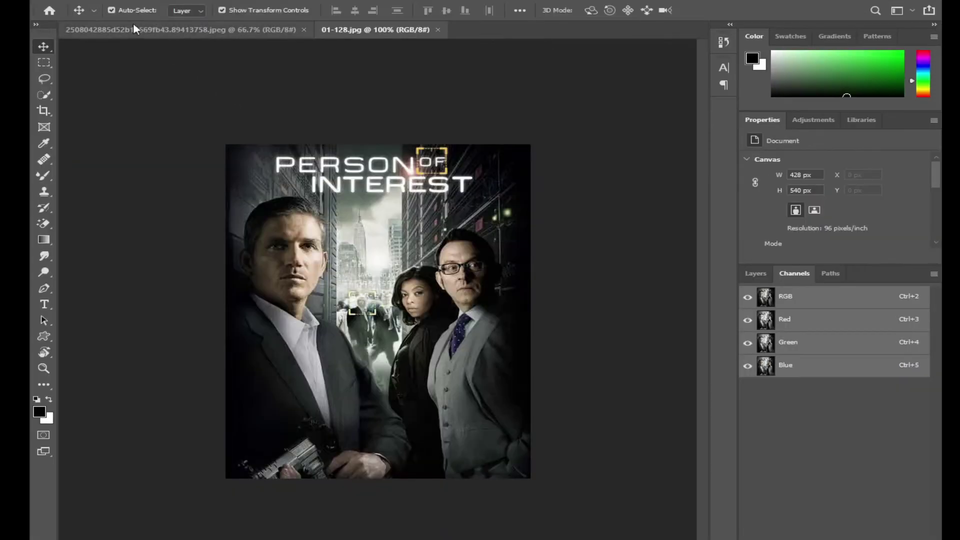
Convert the 01-128.jpg poster to CMYK Color mode
{"action": "left_click", "coordinate": [107, 0]}
{"action": "mouse_move", "coordinate": [150, 5]}
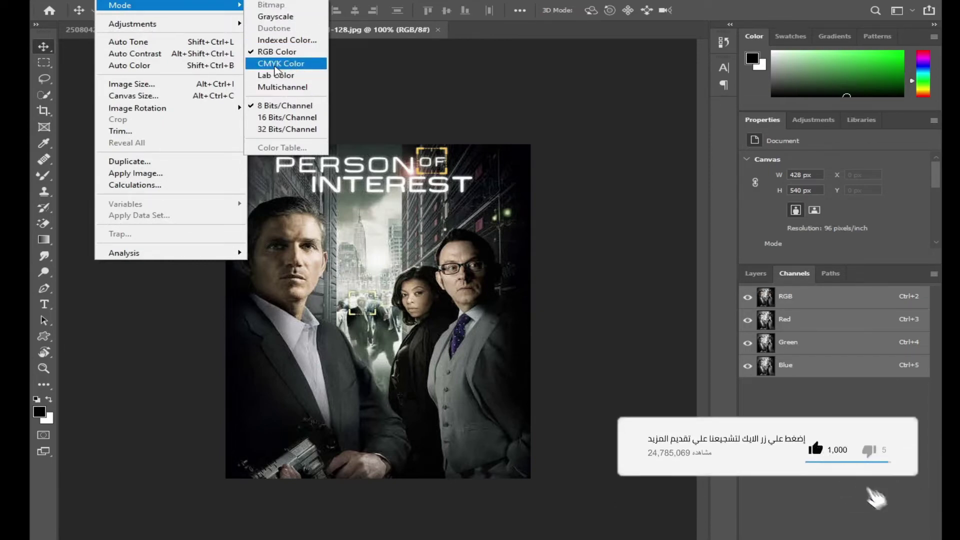
{"action": "left_click", "coordinate": [275, 67]}
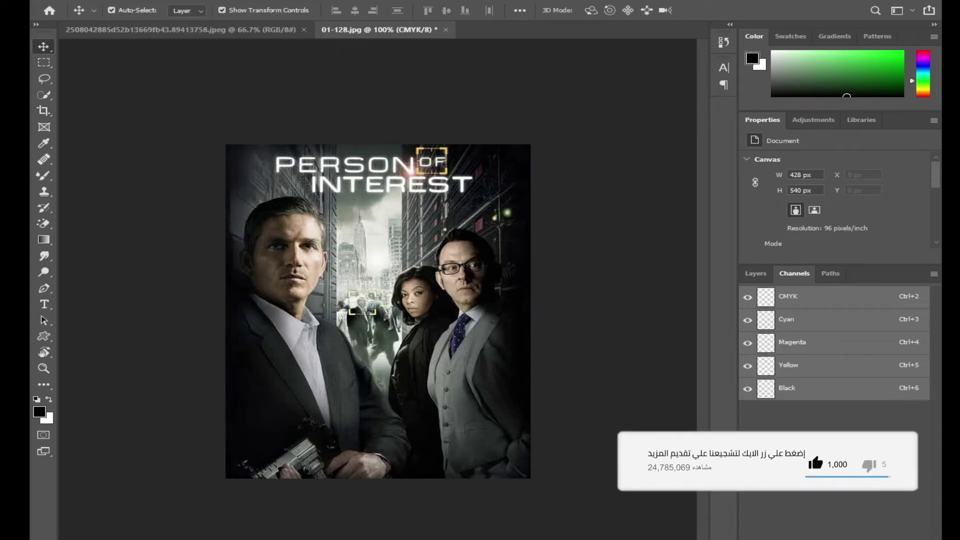
View the Cyan, Magenta, Yellow and Black channels one by one, and return to the composite CMYK channel
{"action": "left_click", "coordinate": [799, 324]}
{"action": "left_click", "coordinate": [800, 343]}
{"action": "left_click", "coordinate": [799, 368]}
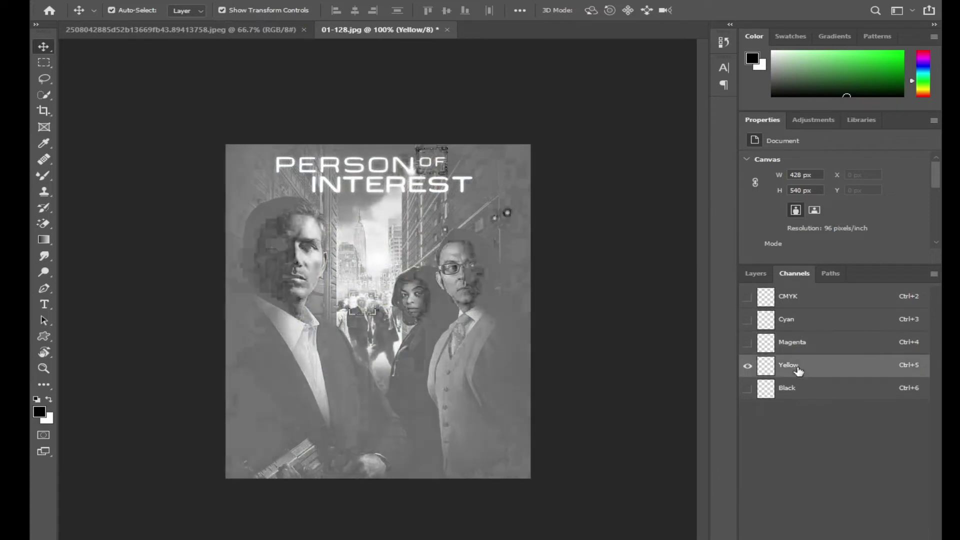
{"action": "left_click", "coordinate": [799, 390]}
{"action": "left_click", "coordinate": [749, 298]}
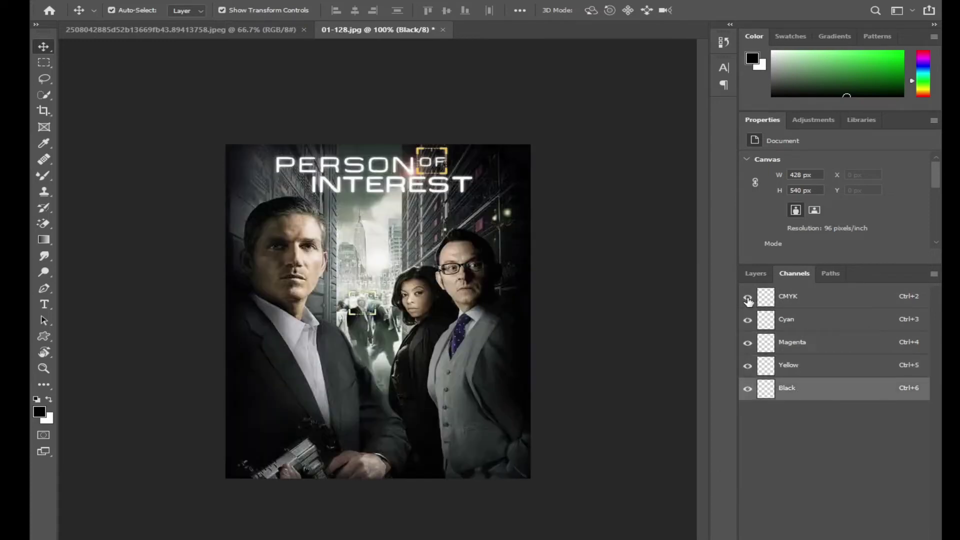
{"action": "left_click", "coordinate": [789, 299]}
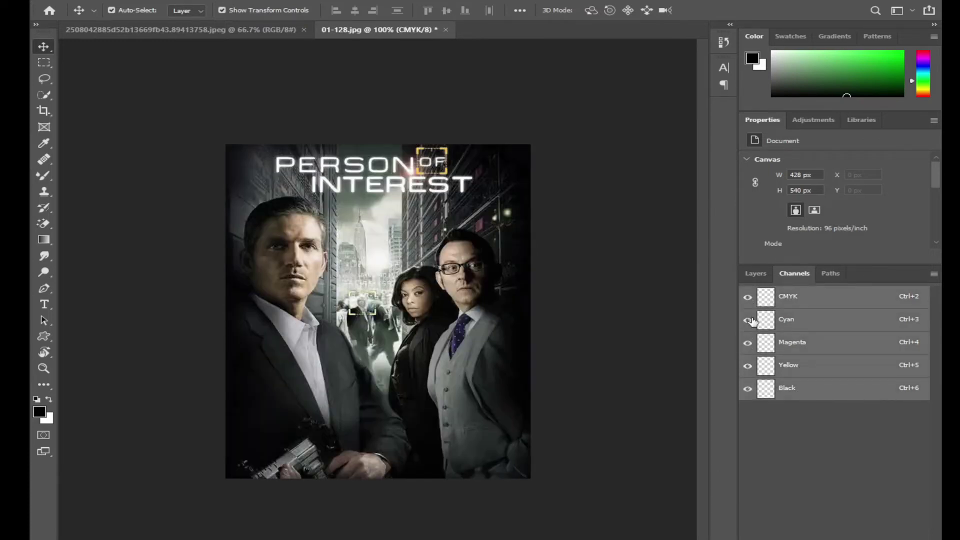
Preview the poster with only yellow and black inks, and show magenta and cyan again one at a time
{"action": "left_click_drag", "start_coordinate": [749, 321], "coordinate": [748, 367]}
{"action": "left_click", "coordinate": [748, 365]}
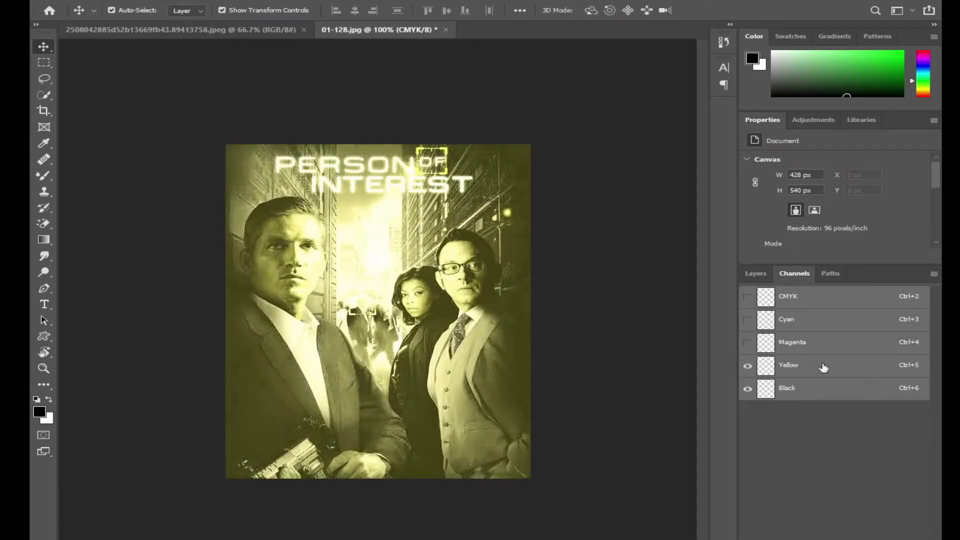
{"action": "left_click", "coordinate": [747, 343]}
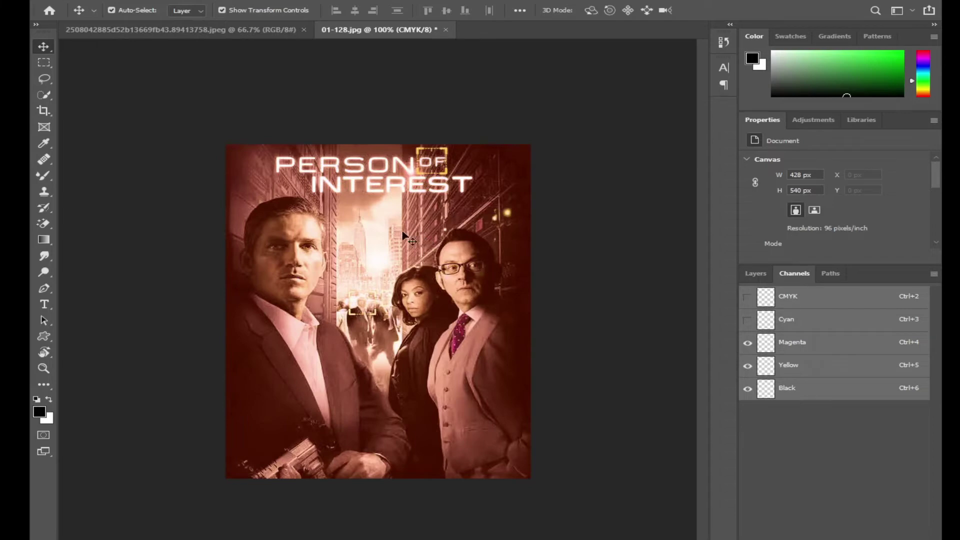
{"action": "left_click", "coordinate": [747, 320]}
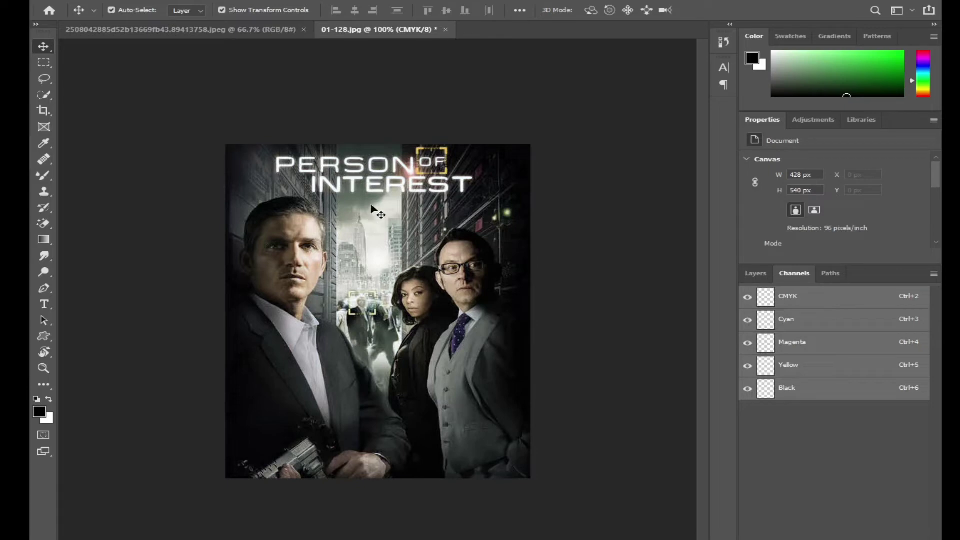
Close the 01-128.jpg poster without saving its changes
{"action": "left_click", "coordinate": [446, 30]}
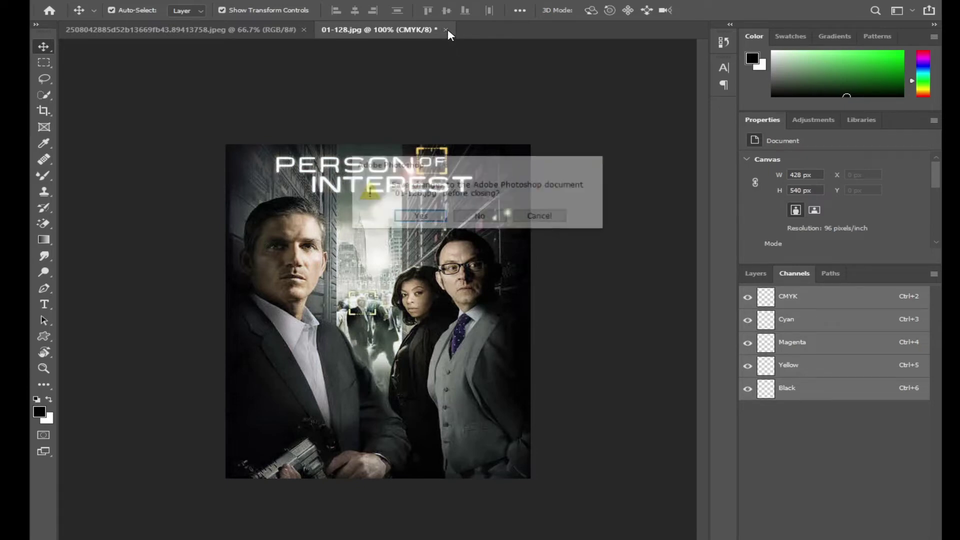
{"action": "left_click", "coordinate": [483, 217]}
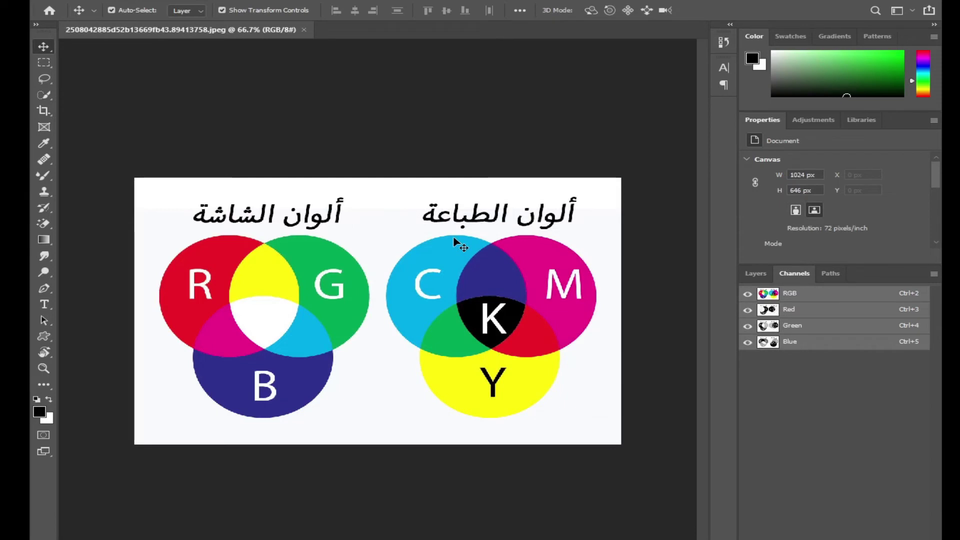
Create a 20 x 15 cm, 300 ppi document in CMYK Color mode and detach it as a floating window
{"action": "left_click", "coordinate": [68, 2]}
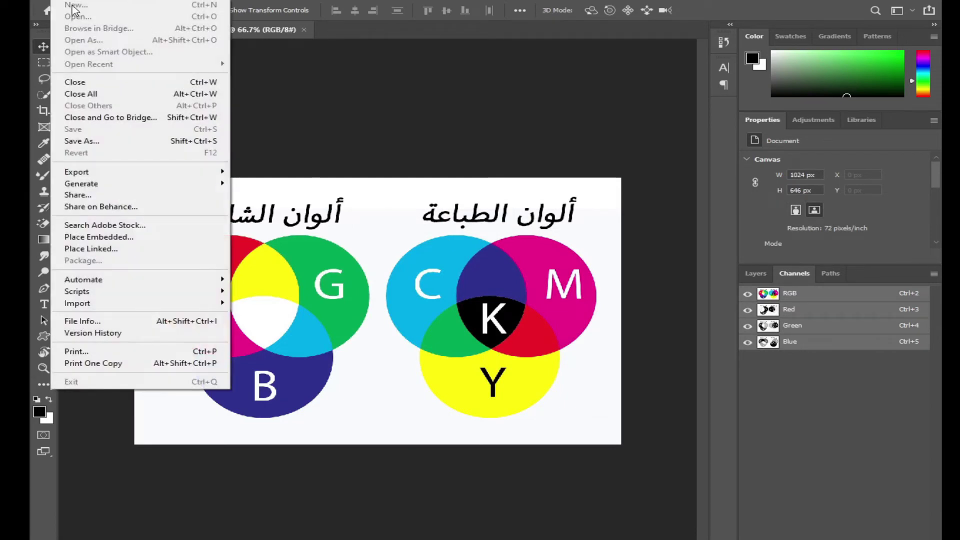
{"action": "left_click", "coordinate": [72, 6]}
{"action": "left_click", "coordinate": [67, 2]}
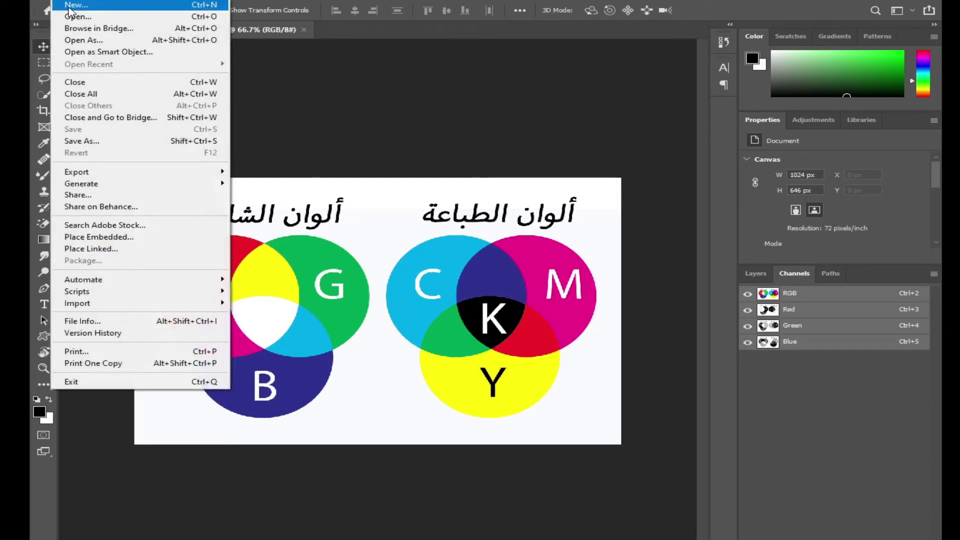
{"action": "left_click", "coordinate": [70, 5]}
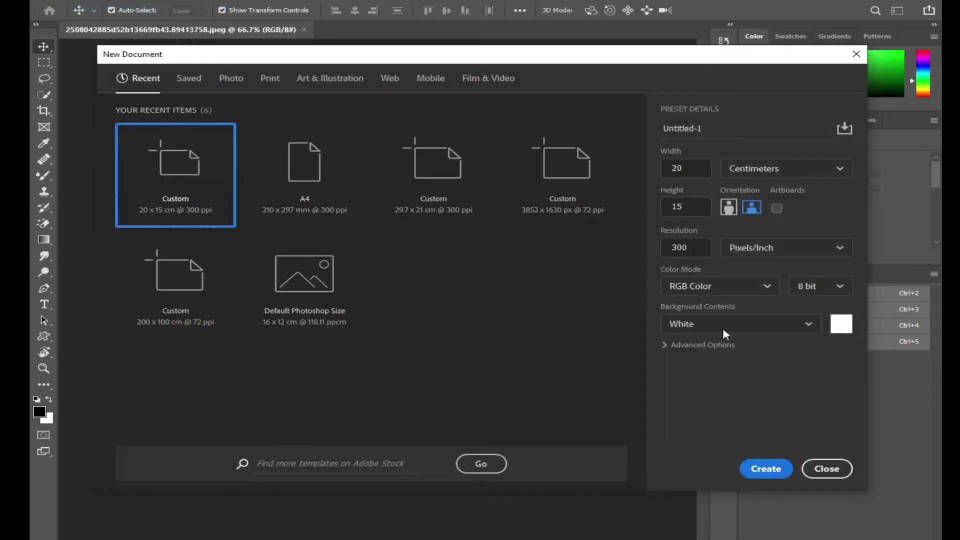
{"action": "left_click", "coordinate": [767, 289]}
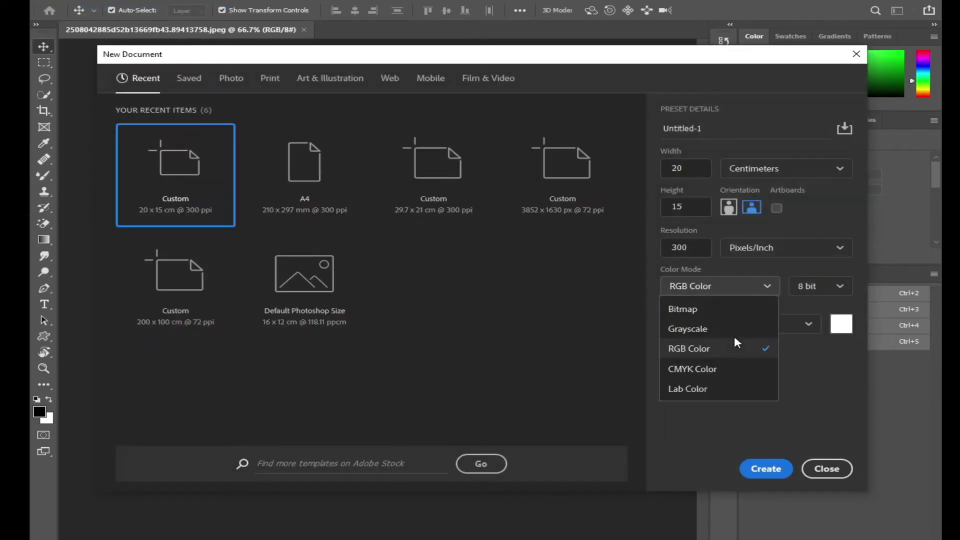
{"action": "left_click", "coordinate": [701, 369]}
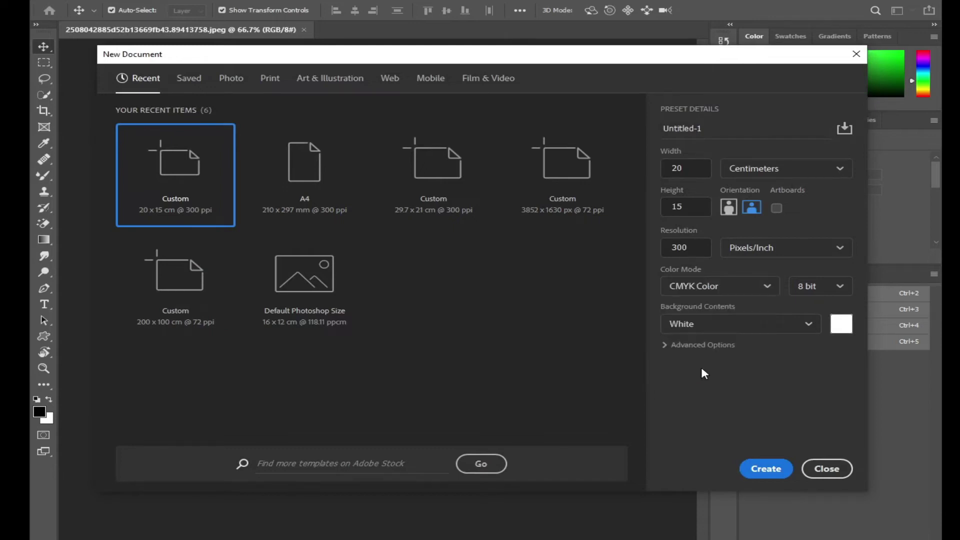
{"action": "left_click", "coordinate": [752, 466]}
{"action": "left_click_drag", "start_coordinate": [364, 97], "coordinate": [217, 88]}
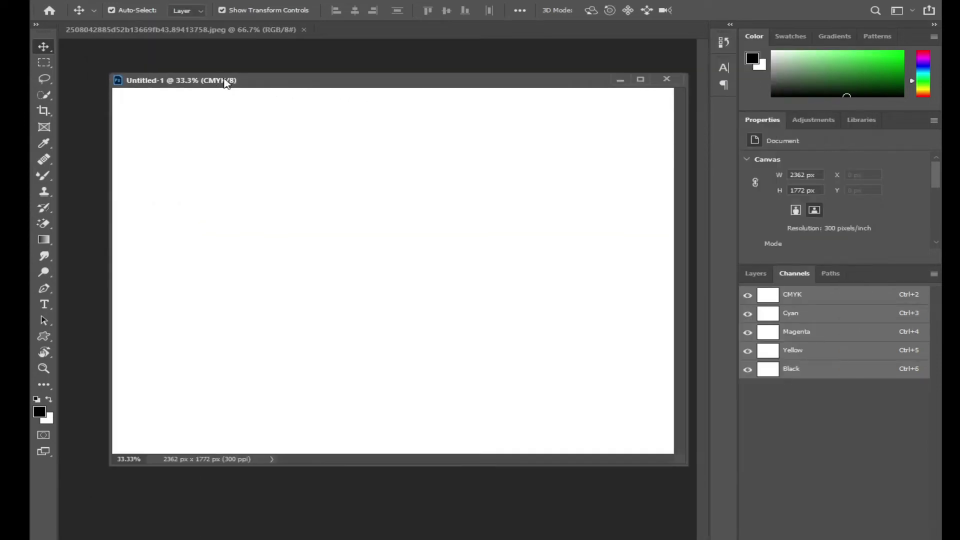
Create a second 20 x 15 cm, 300 ppi document in RGB Color mode, and arrange the windows with it in front
{"action": "left_click", "coordinate": [62, 2]}
{"action": "left_click", "coordinate": [70, 5]}
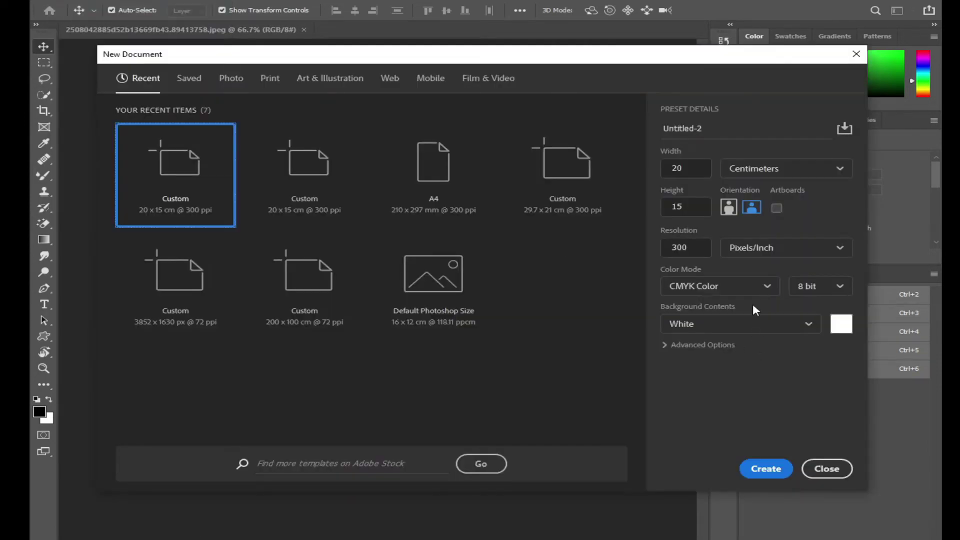
{"action": "left_click", "coordinate": [750, 289]}
{"action": "left_click", "coordinate": [723, 349]}
{"action": "left_click", "coordinate": [769, 466]}
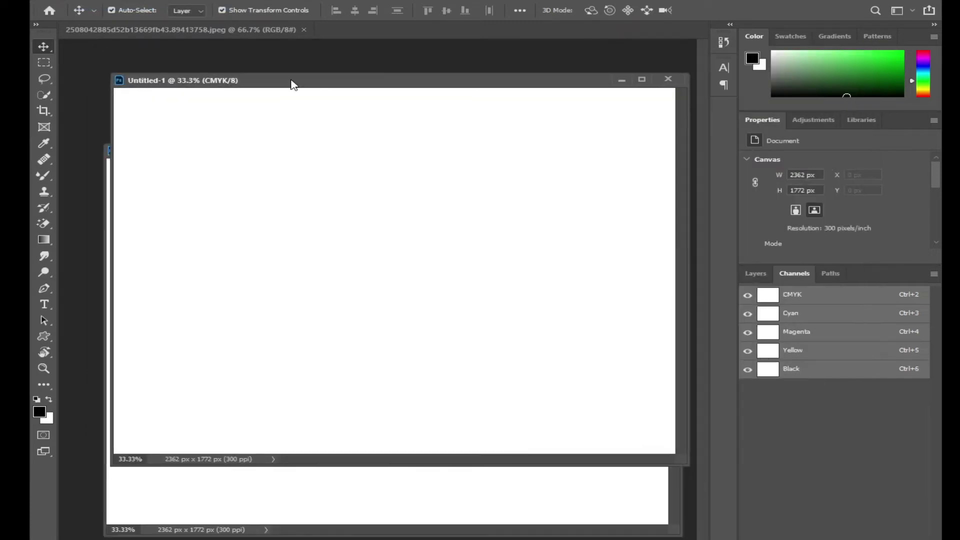
{"action": "left_click_drag", "start_coordinate": [290, 81], "coordinate": [272, 84]}
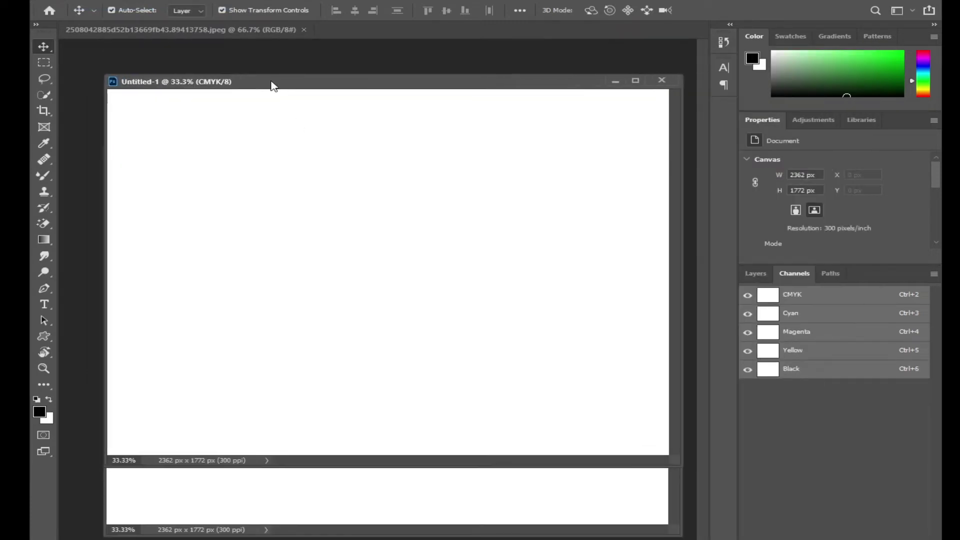
{"action": "left_click", "coordinate": [360, 508]}
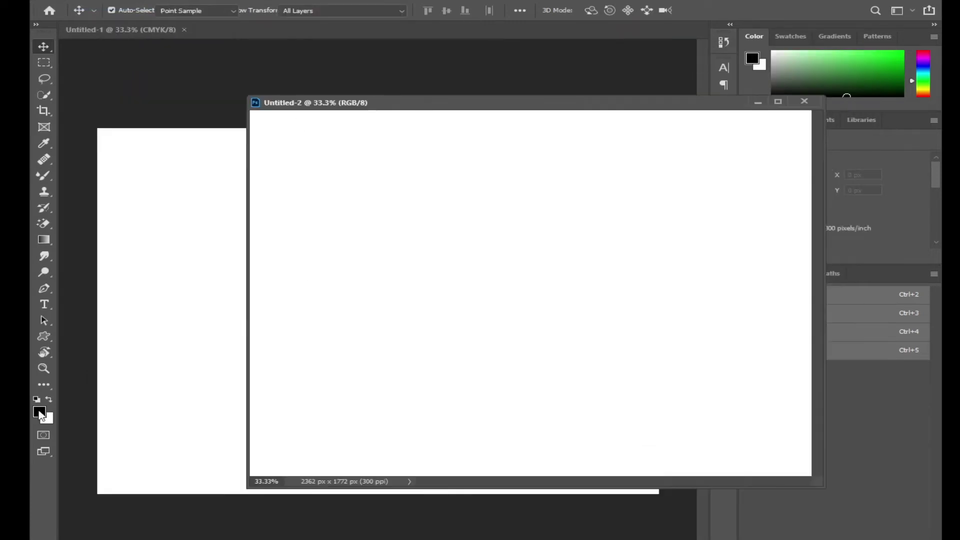
Set the foreground color to blue 002aff and fill the RGB document Untitled-2 with it
{"action": "left_click", "coordinate": [40, 411]}
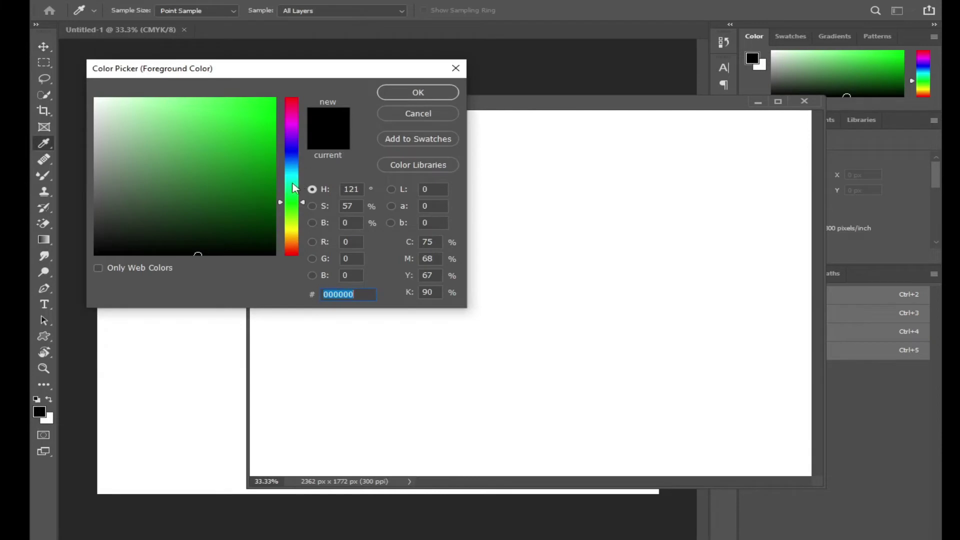
{"action": "type", "text": "002aff"}
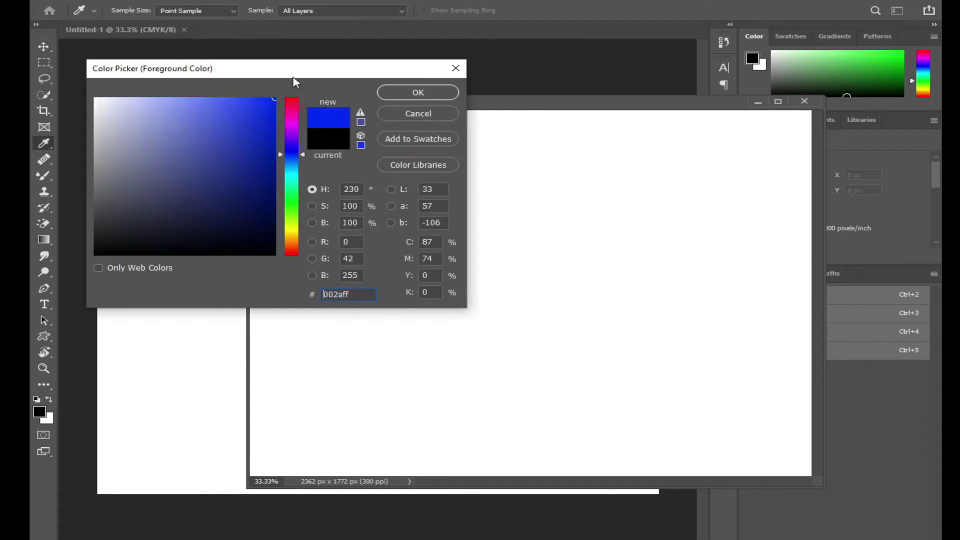
{"action": "left_click", "coordinate": [418, 92]}
{"action": "key", "text": "v"}
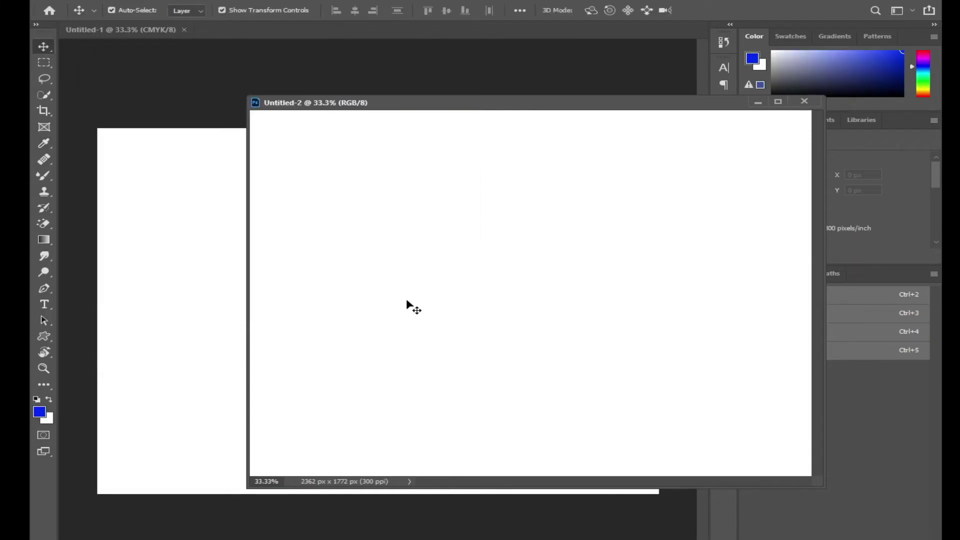
{"action": "key", "text": "alt+BackSpace"}
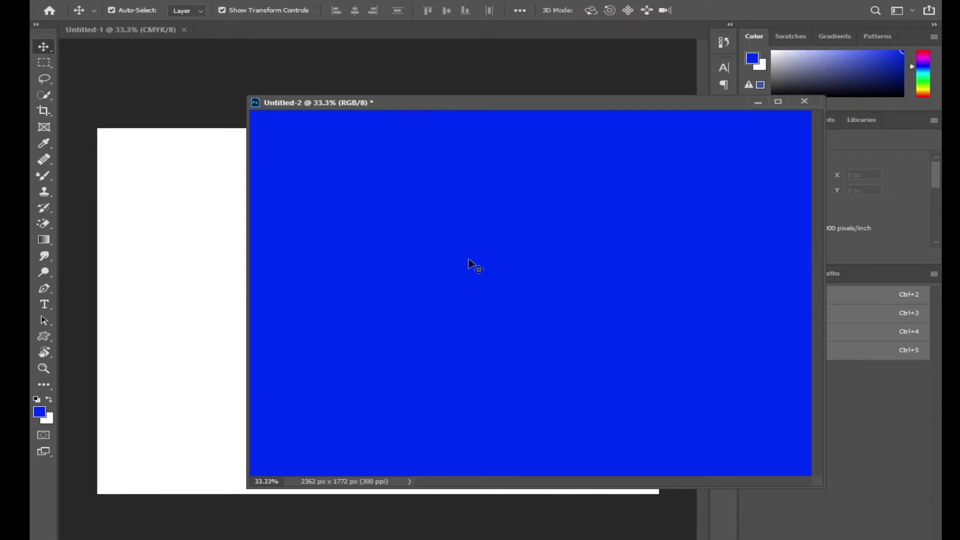
Arrange both document windows for comparison, and fill the CMYK document Untitled-1 with the same blue foreground color
{"action": "left_click_drag", "start_coordinate": [478, 103], "coordinate": [548, 150]}
{"action": "left_click_drag", "start_coordinate": [308, 30], "coordinate": [320, 34]}
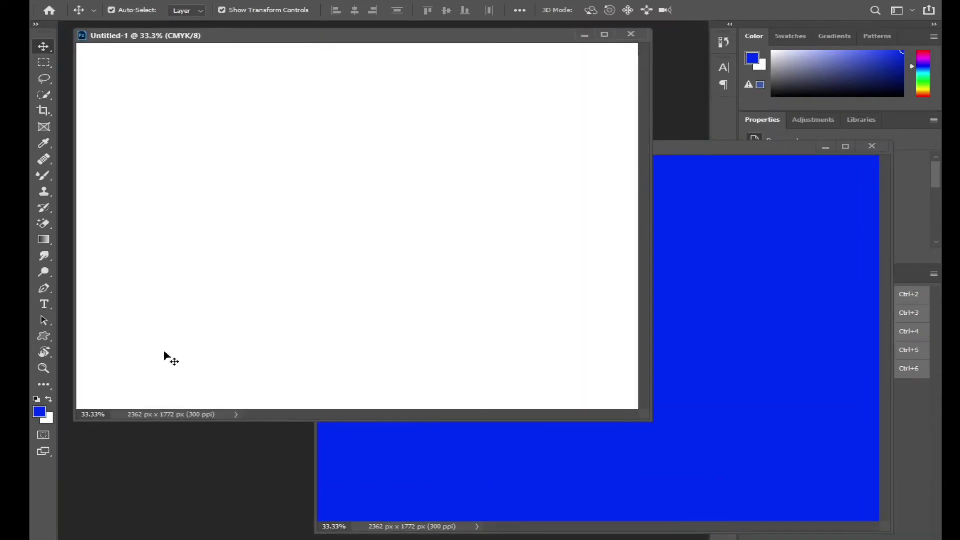
{"action": "key", "text": "alt+BackSpace"}
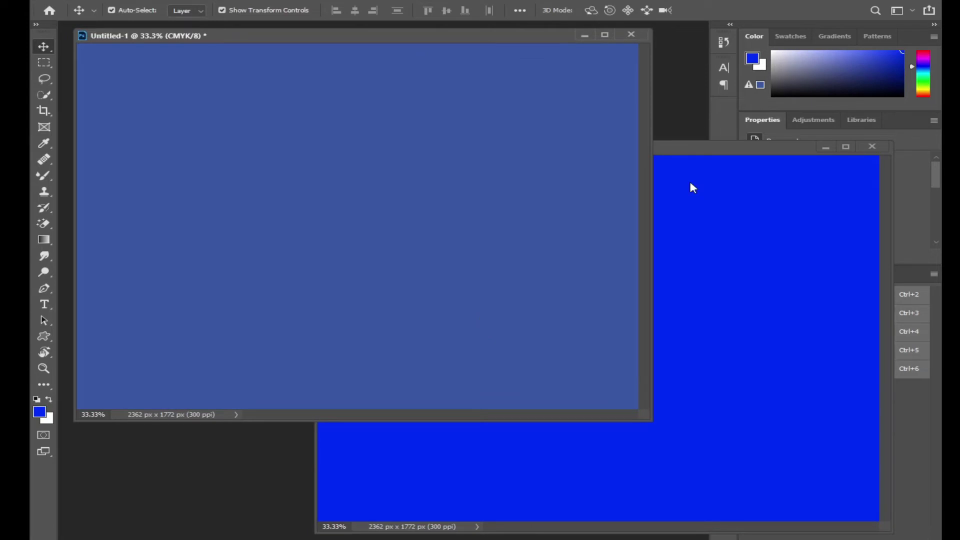
{"action": "left_click", "coordinate": [740, 208]}
{"action": "left_click", "coordinate": [558, 111]}
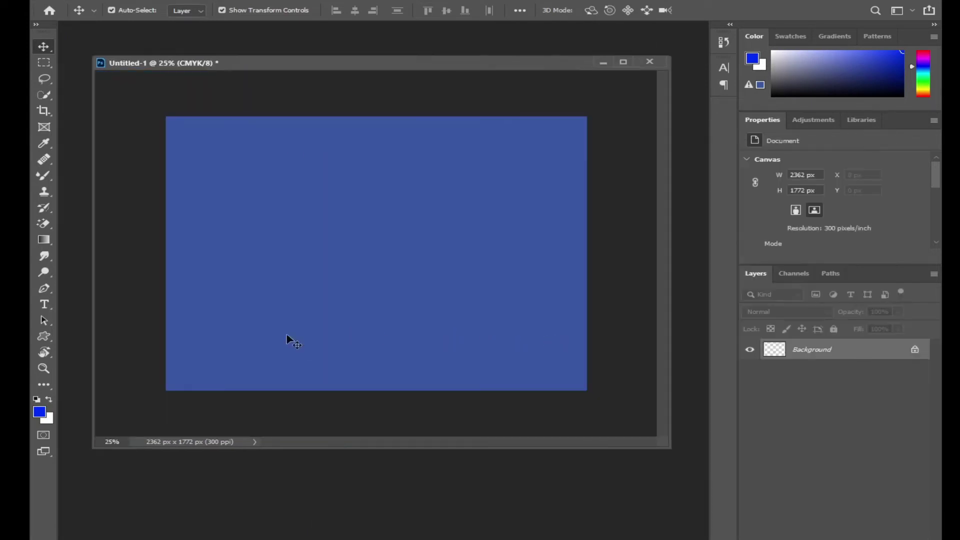
Set the foreground color to cyan 100% and magenta 85%, and fill the CMYK document Untitled-1 with it
{"action": "left_click", "coordinate": [39, 414]}
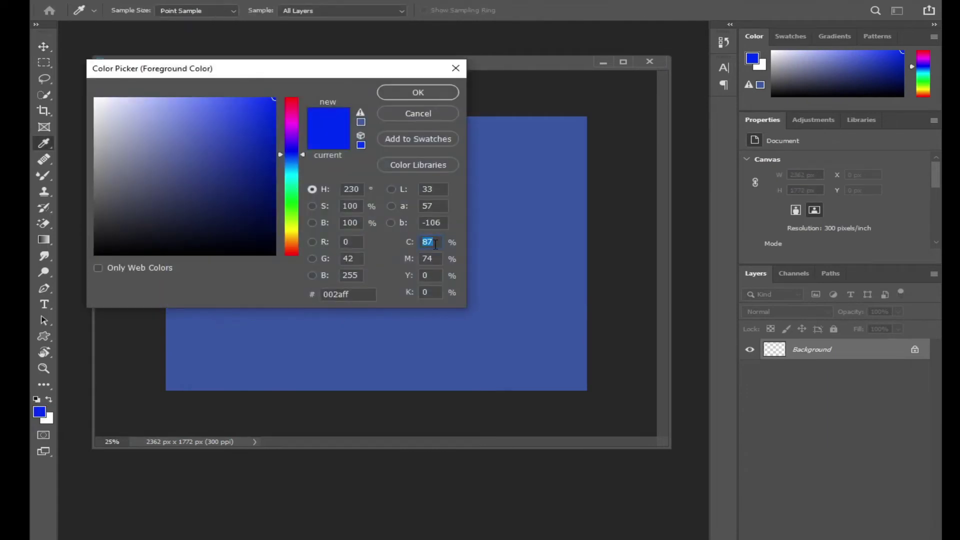
{"action": "type", "text": "100"}
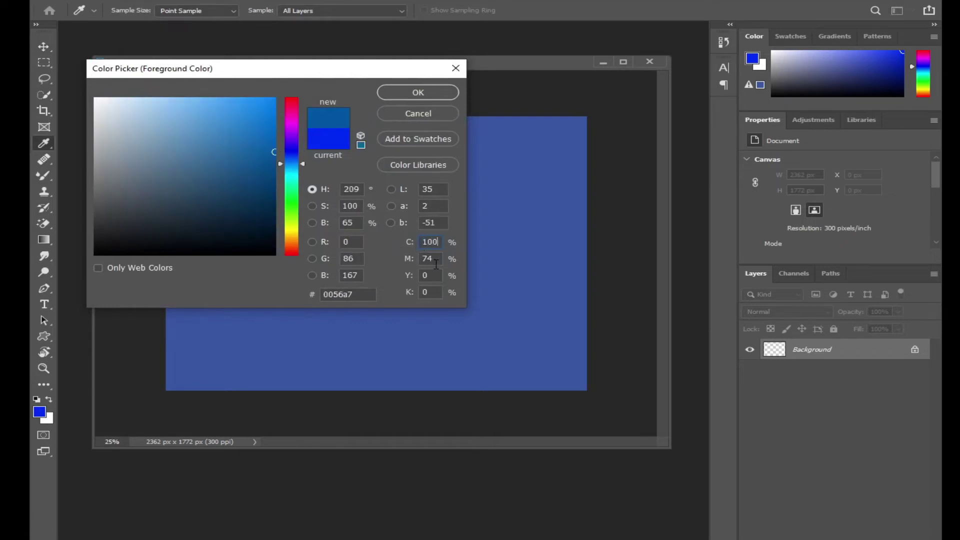
{"action": "key", "text": "Tab"}
{"action": "type", "text": "85"}
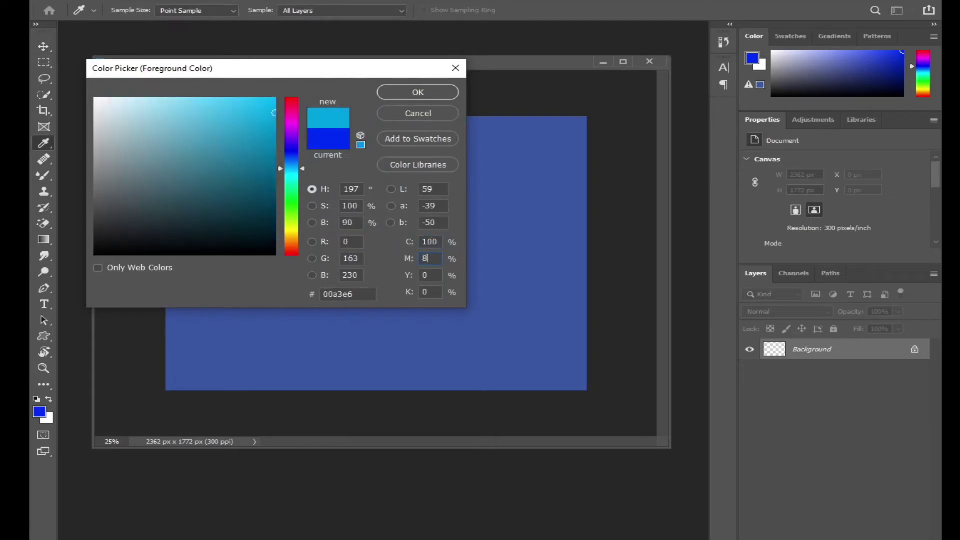
{"action": "left_click", "coordinate": [424, 92]}
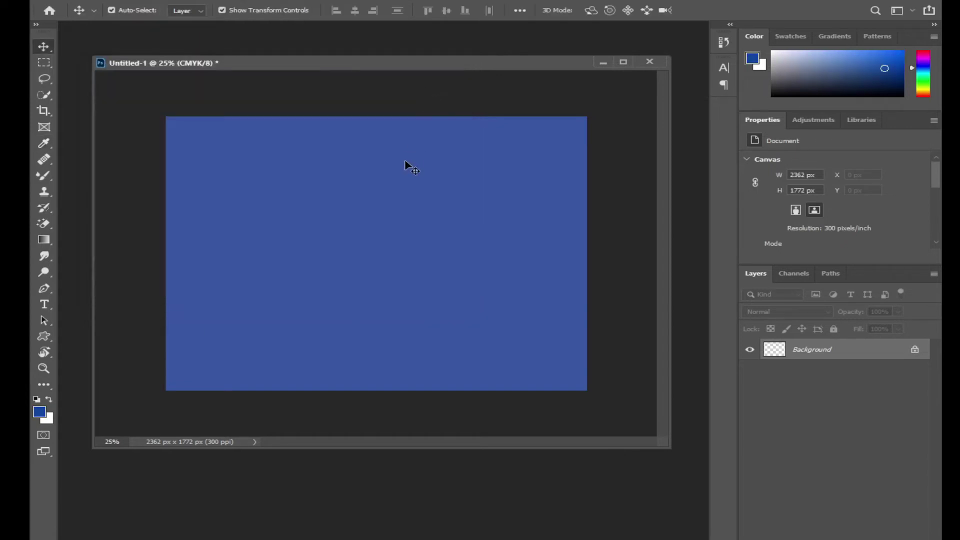
{"action": "key", "text": "alt+BackSpace"}
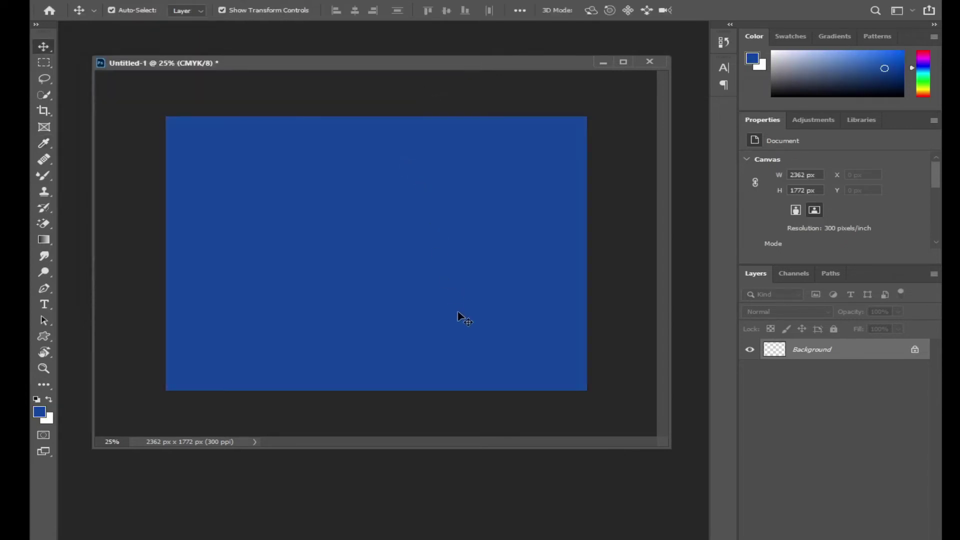
Lower the foreground color's magenta to 70% and refill the CMYK document with the resulting blue
{"action": "left_click", "coordinate": [40, 411]}
{"action": "key", "text": "Tab"}
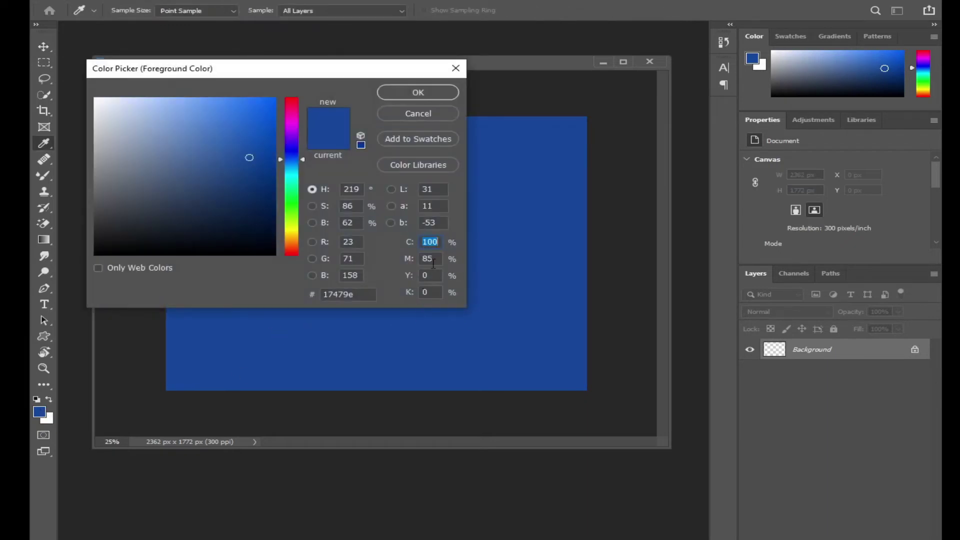
{"action": "type", "text": "7"}
{"action": "left_click", "coordinate": [422, 92]}
{"action": "key", "text": "v"}
{"action": "key", "text": "alt+BackSpace"}
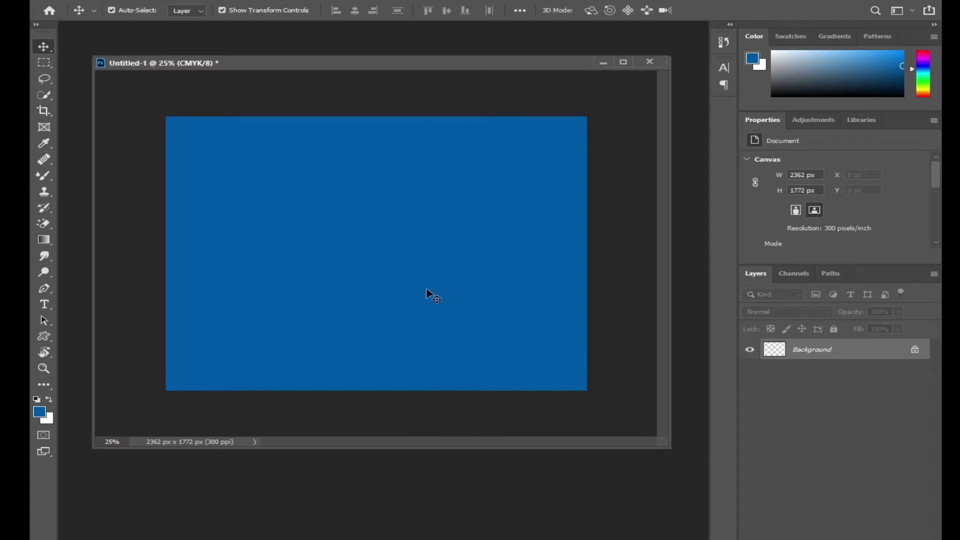
Set the foreground color to pure red ff0000 and fill the CMYK document with it
{"action": "left_click", "coordinate": [39, 412]}
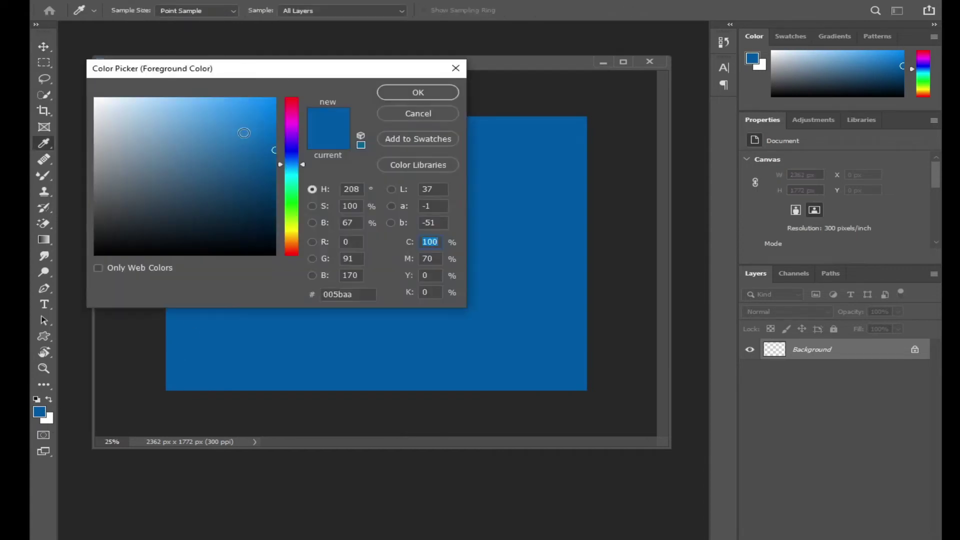
{"action": "left_click_drag", "start_coordinate": [291, 164], "coordinate": [302, 86]}
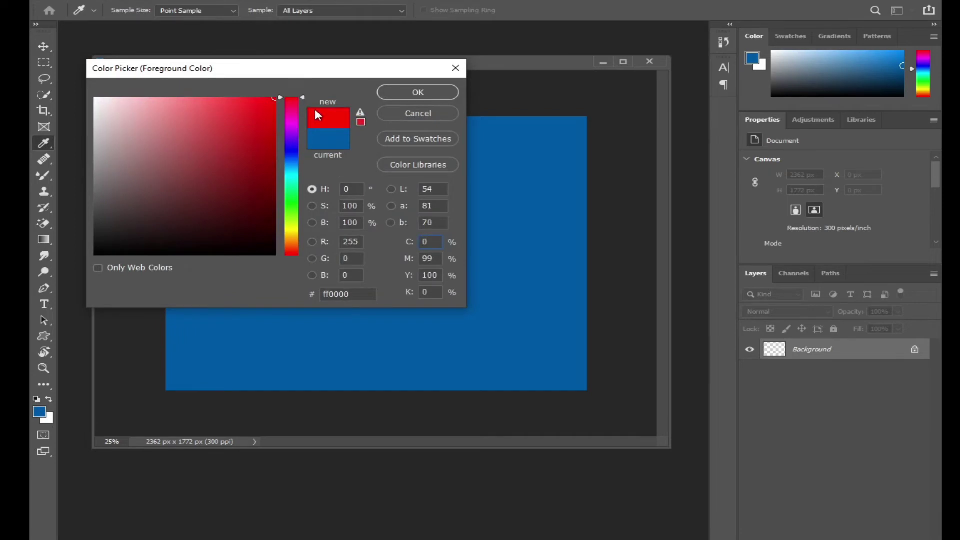
{"action": "key", "text": "Return"}
{"action": "key", "text": "alt+BackSpace"}
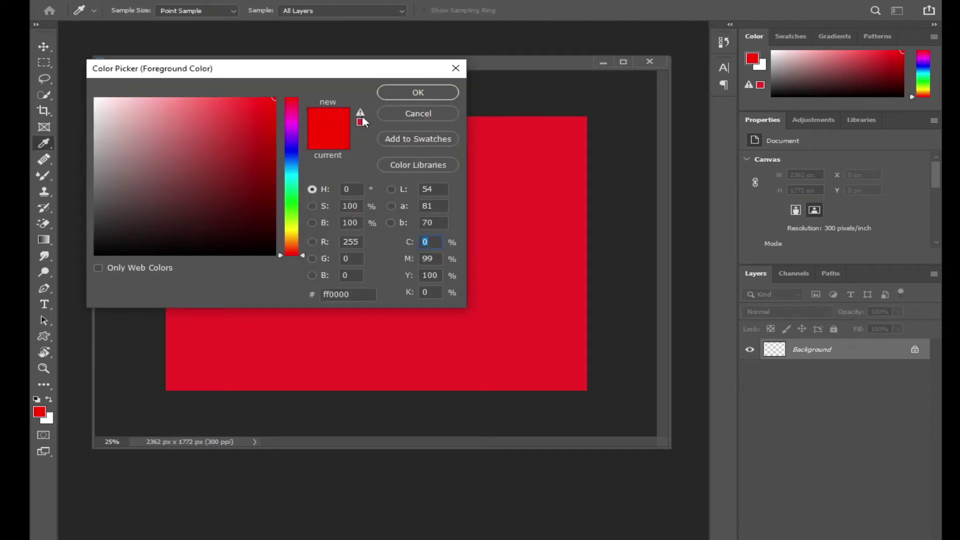
Replace the out-of-gamut red foreground color with its suggested printable equivalent, ed2024
{"action": "left_click", "coordinate": [362, 119]}
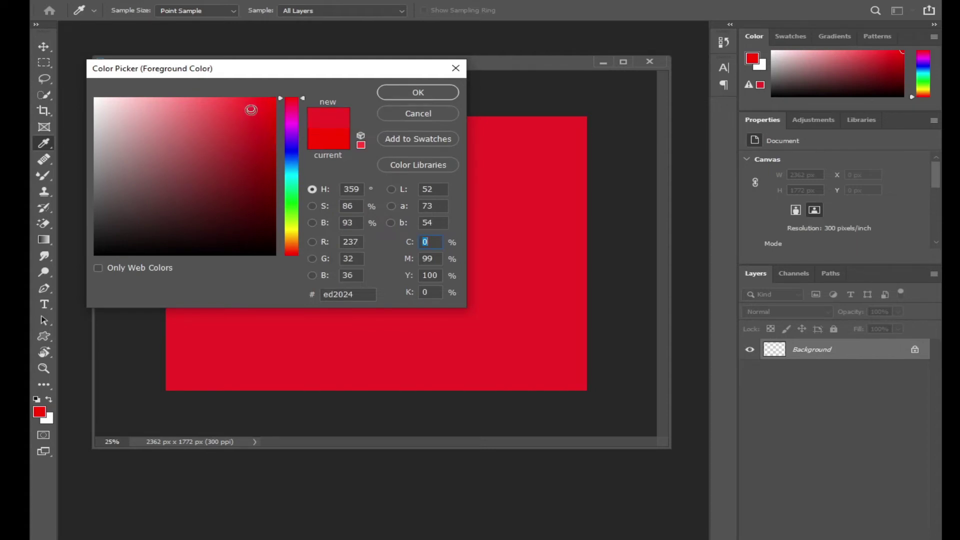
{"action": "key", "text": "Tab"}
{"action": "key", "text": "Tab"}
{"action": "left_click", "coordinate": [418, 92]}
{"action": "key", "text": "v"}
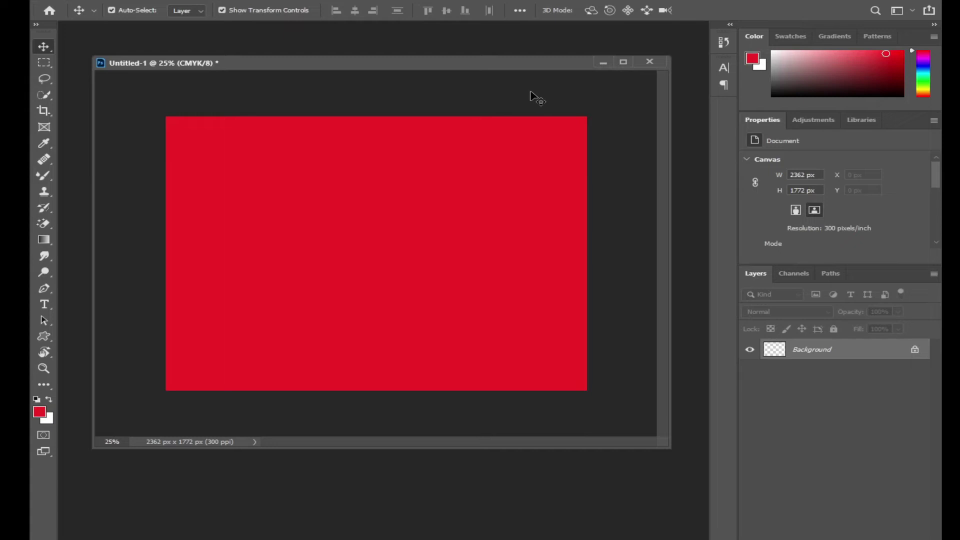
Close the CMYK document Untitled-1 without saving, and open the recent images ir_attachment_44628.png and we-home-internet.jpg for viewing
{"action": "left_click", "coordinate": [654, 62]}
{"action": "key", "text": "n"}
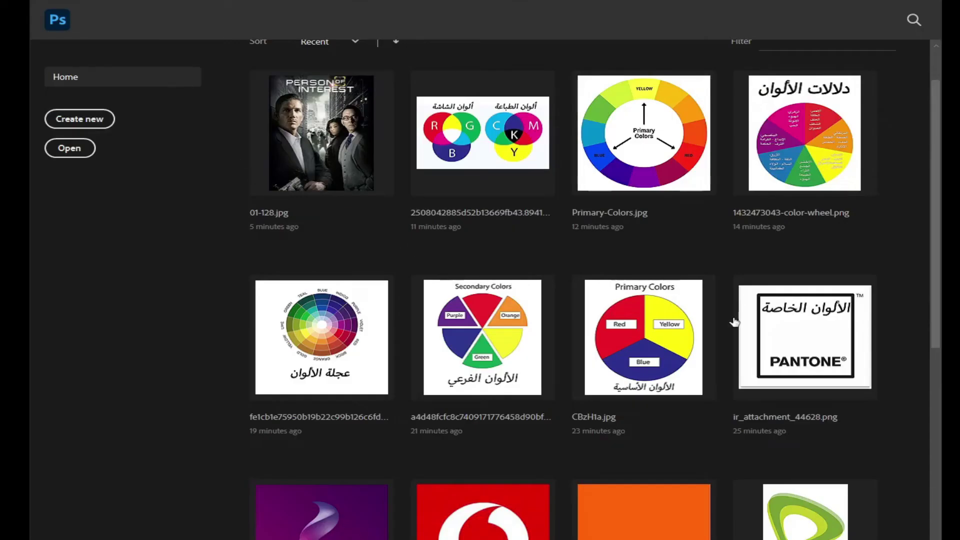
{"action": "left_click", "coordinate": [829, 344]}
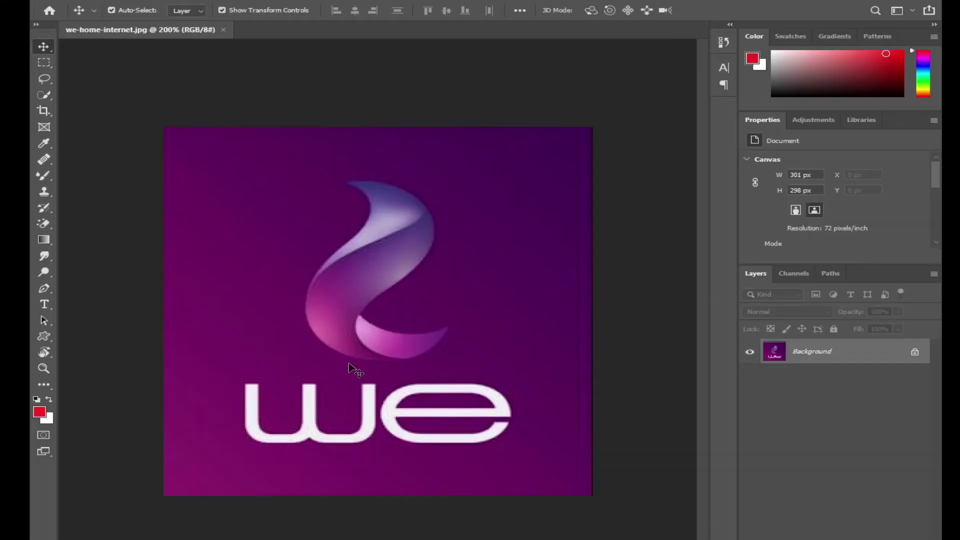
{"action": "key", "text": "ctrl+minus"}
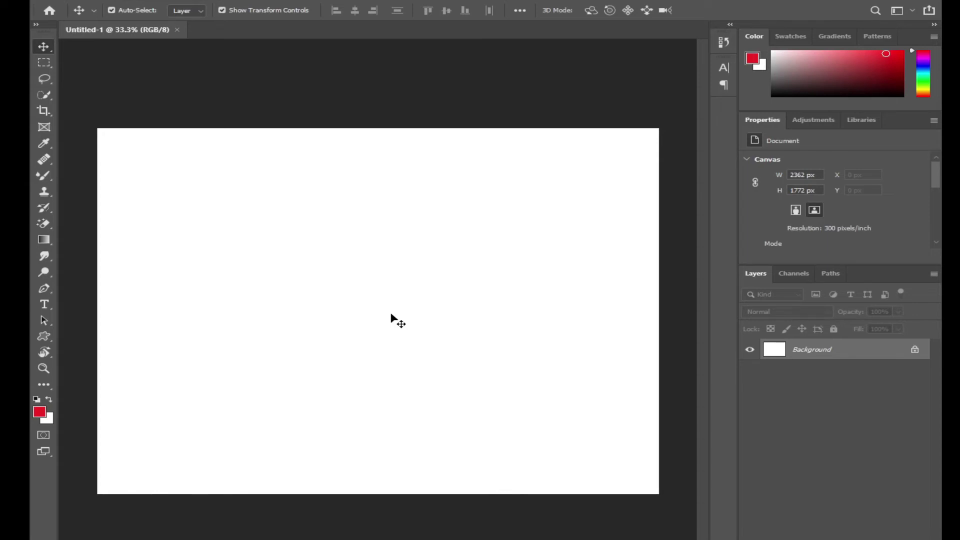
Draw a red rectangle about 178 x 151 px near the canvas's upper-left corner and duplicate it downward into a column of four swatches
{"action": "left_click", "coordinate": [45, 337]}
{"action": "left_click", "coordinate": [100, 338]}
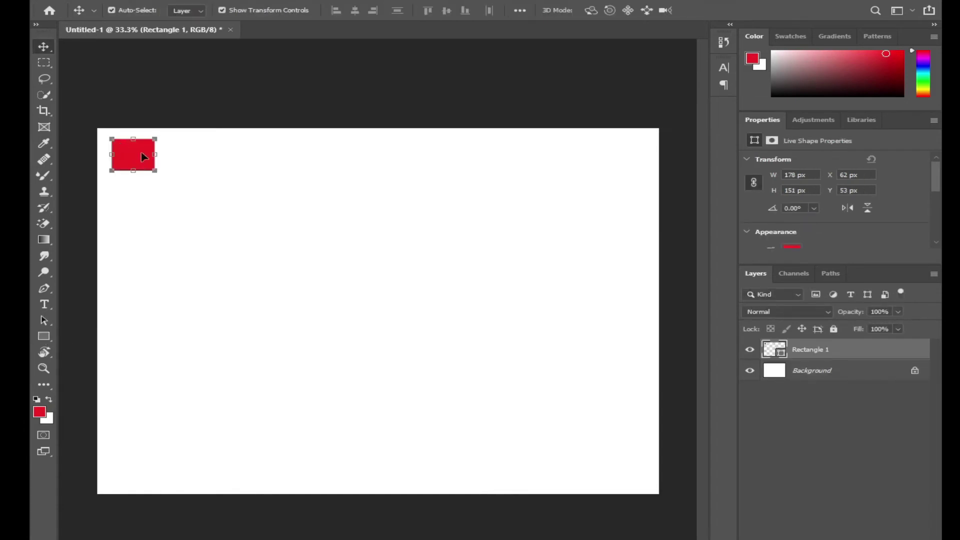
{"action": "left_click_drag", "start_coordinate": [142, 152], "coordinate": [143, 161]}
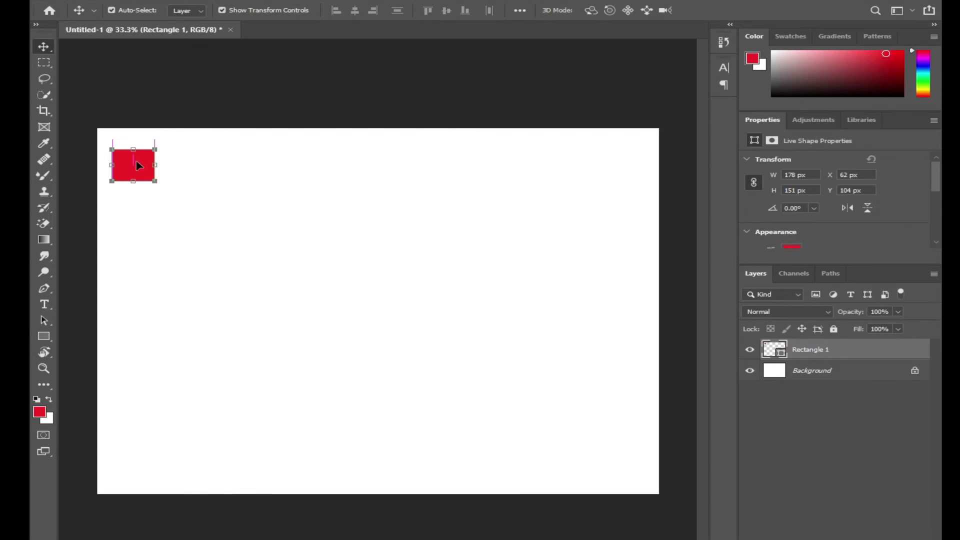
{"action": "left_click_drag", "start_coordinate": [146, 164], "coordinate": [146, 284]}
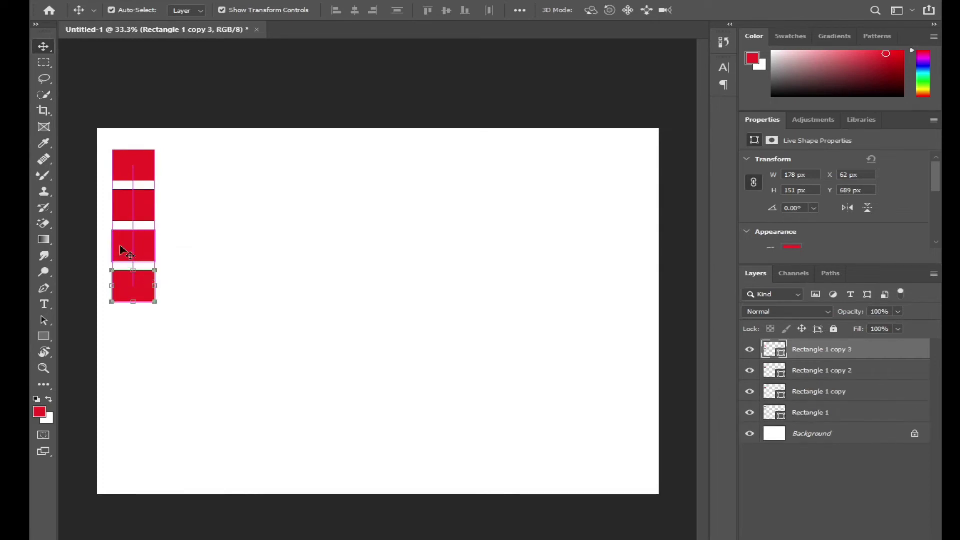
{"action": "left_click", "coordinate": [202, 214]}
{"action": "left_click", "coordinate": [137, 163]}
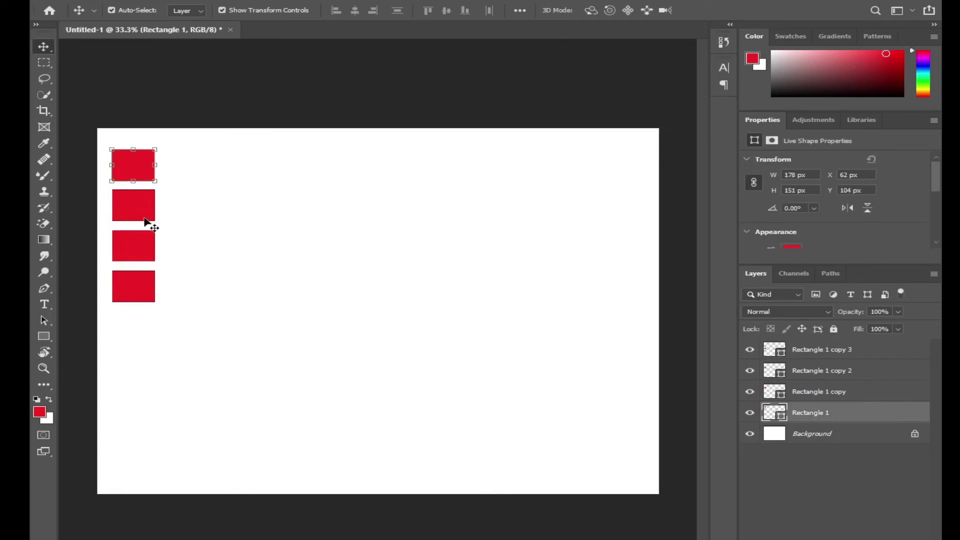
Recolor the second rectangle in the swatch column to a dark shade of the same red
{"action": "left_click", "coordinate": [146, 210]}
{"action": "double_click", "coordinate": [145, 209]}
{"action": "left_click_drag", "start_coordinate": [289, 73], "coordinate": [560, 80]}
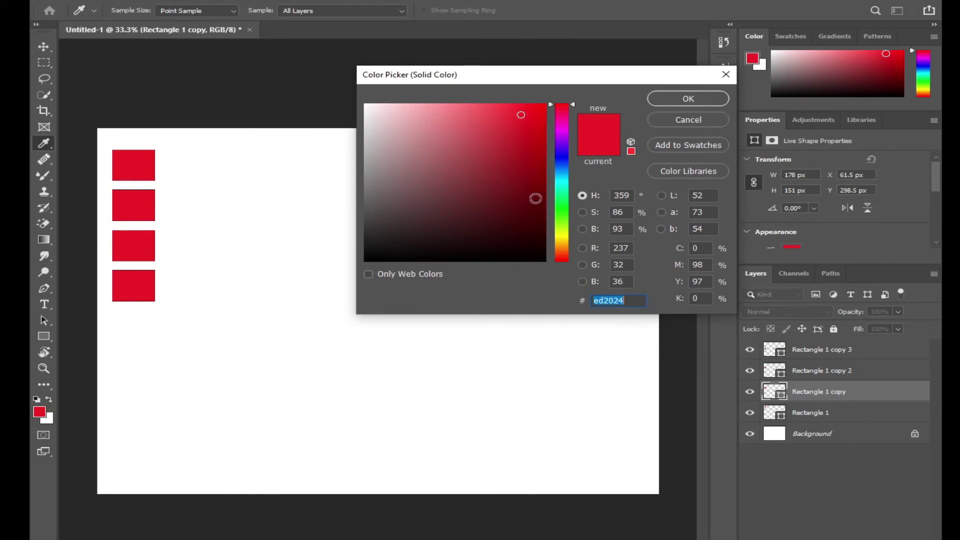
{"action": "mouse_move", "coordinate": [534, 181]}
{"action": "left_mouse_down"}
{"action": "mouse_move", "coordinate": [534, 213]}
{"action": "mouse_move", "coordinate": [535, 204]}
{"action": "left_mouse_up"}
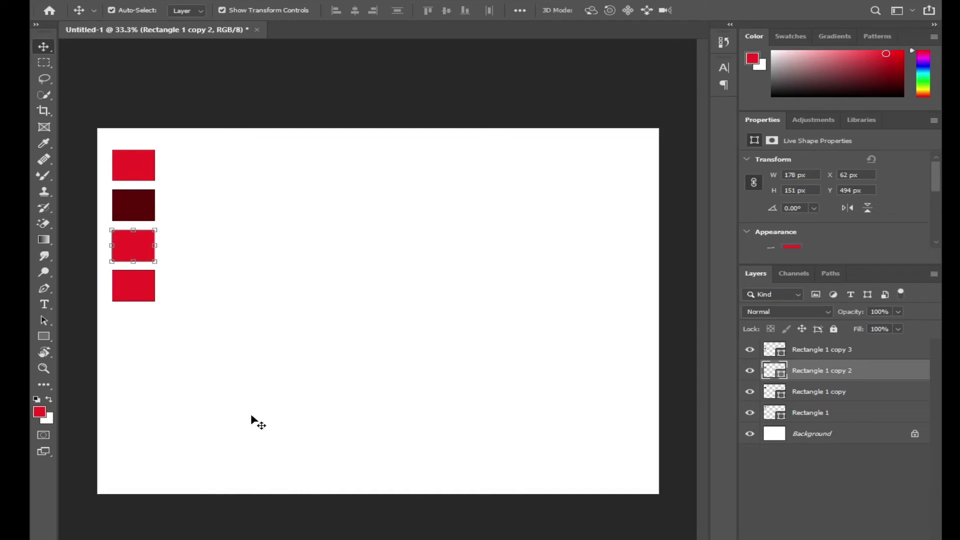
Sample the second rectangle's dark red as the foreground color and fill the Background layer with it
{"action": "left_click", "coordinate": [145, 204]}
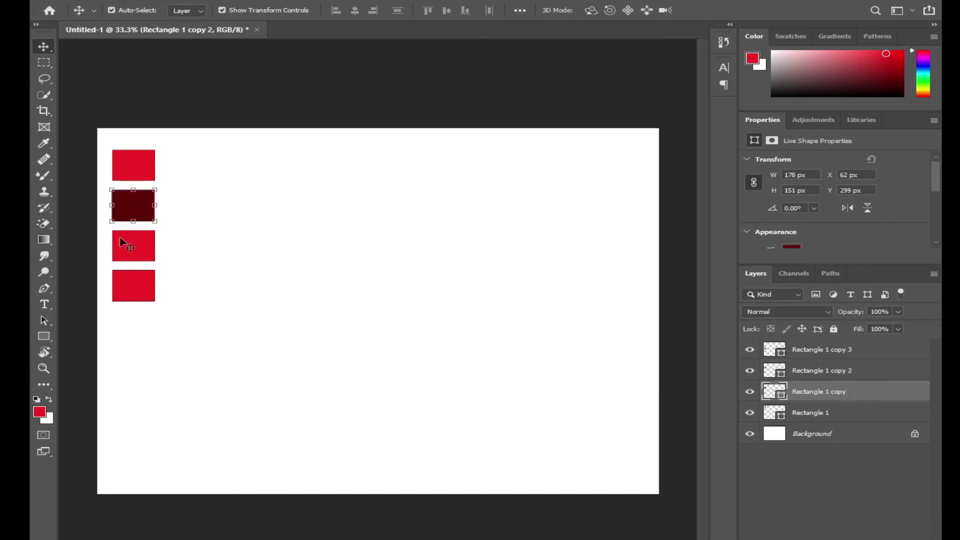
{"action": "left_click", "coordinate": [49, 399]}
{"action": "left_click", "coordinate": [39, 412]}
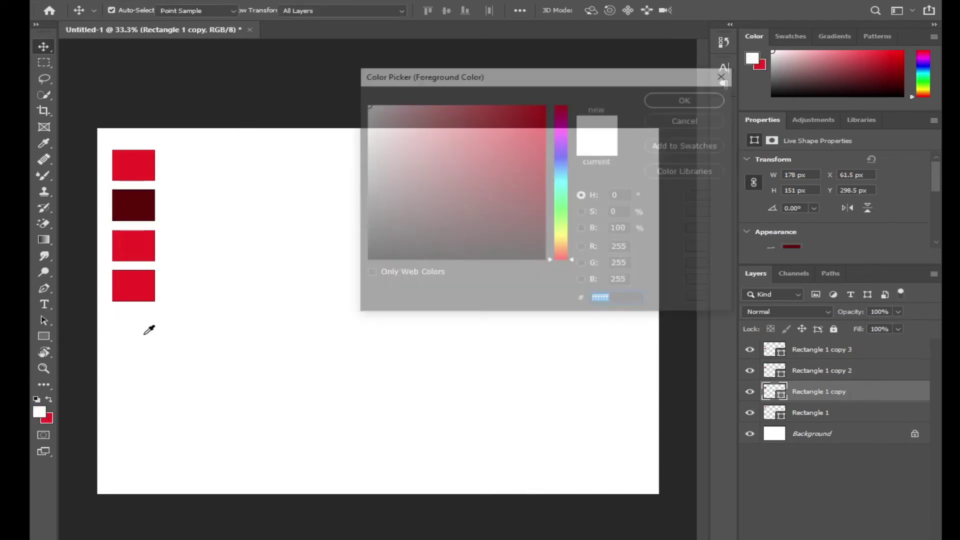
{"action": "left_click", "coordinate": [134, 205]}
{"action": "left_click", "coordinate": [684, 100]}
{"action": "left_click", "coordinate": [809, 435]}
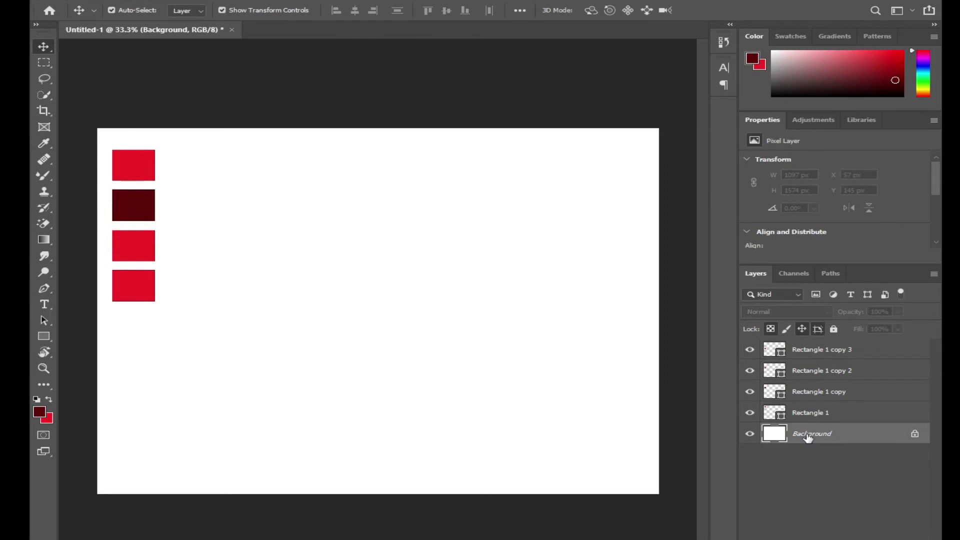
{"action": "key", "text": "alt+BackSpace"}
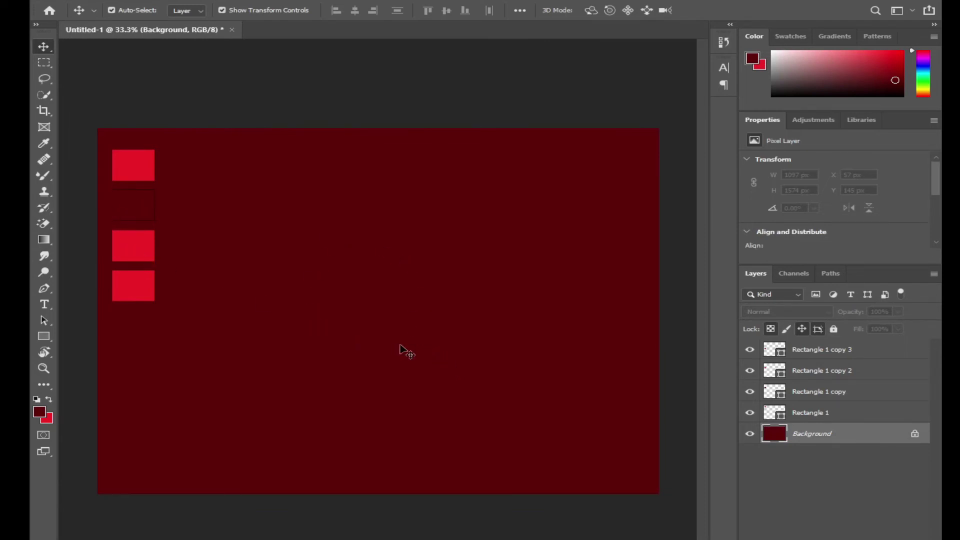
Sample the top rectangle's bright red and paint a soft 1000 px brush spot at the canvas center on a new layer
{"action": "left_click", "coordinate": [40, 414]}
{"action": "left_click", "coordinate": [146, 165]}
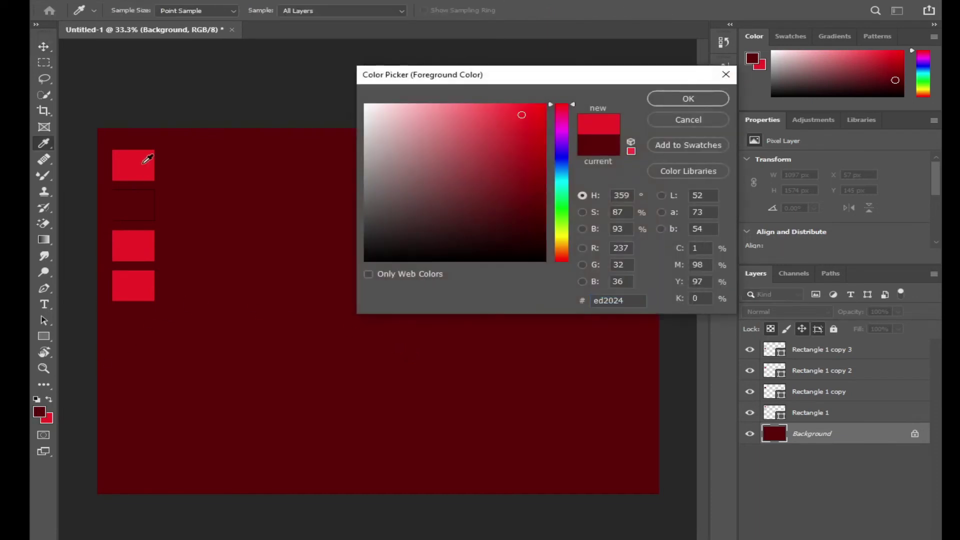
{"action": "left_click", "coordinate": [692, 98]}
{"action": "key", "text": "b"}
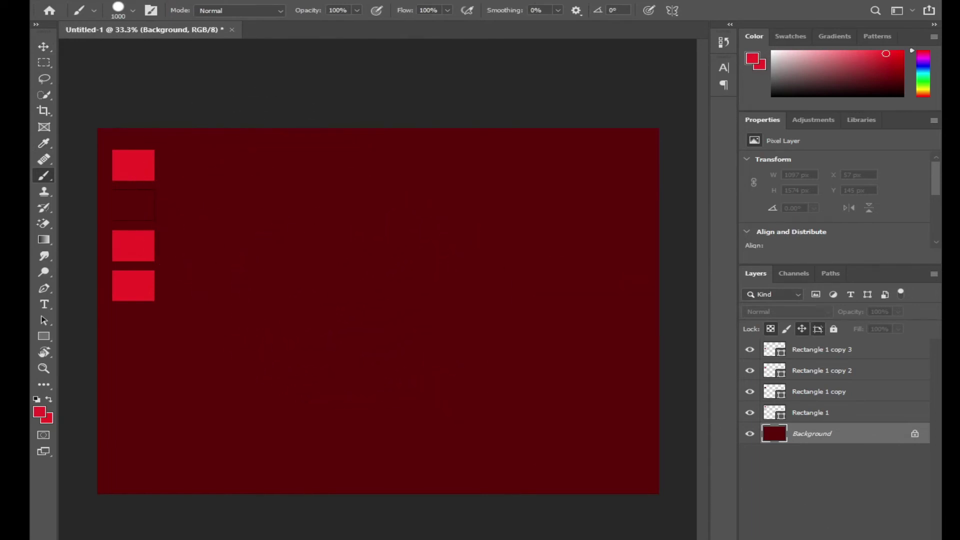
{"action": "key", "text": "ctrl+shift+alt+n"}
{"action": "left_click", "coordinate": [370, 299]}
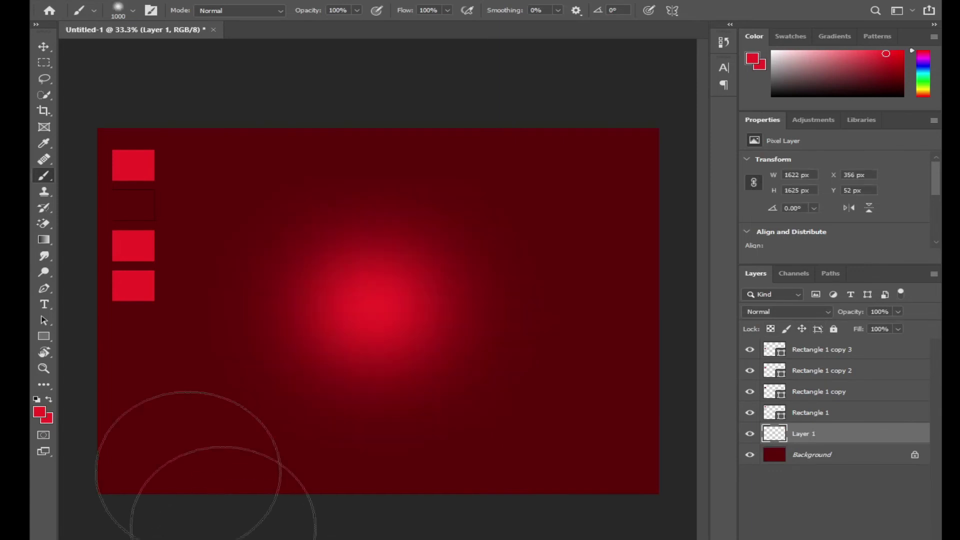
Enlarge the soft red glow on Layer 1 to about 165% and recenter it on the canvas
{"action": "left_click", "coordinate": [46, 46]}
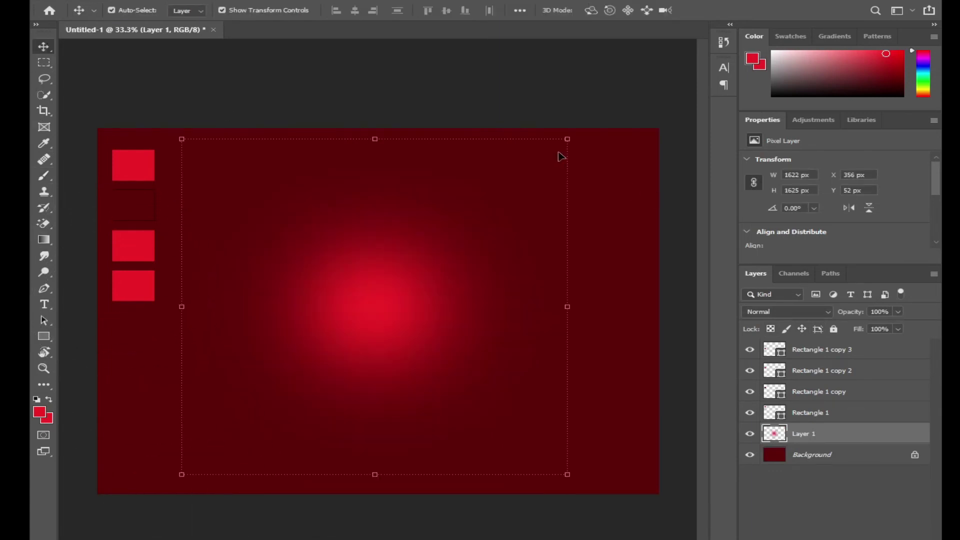
{"action": "left_click_drag", "start_coordinate": [567, 139], "coordinate": [667, 6]}
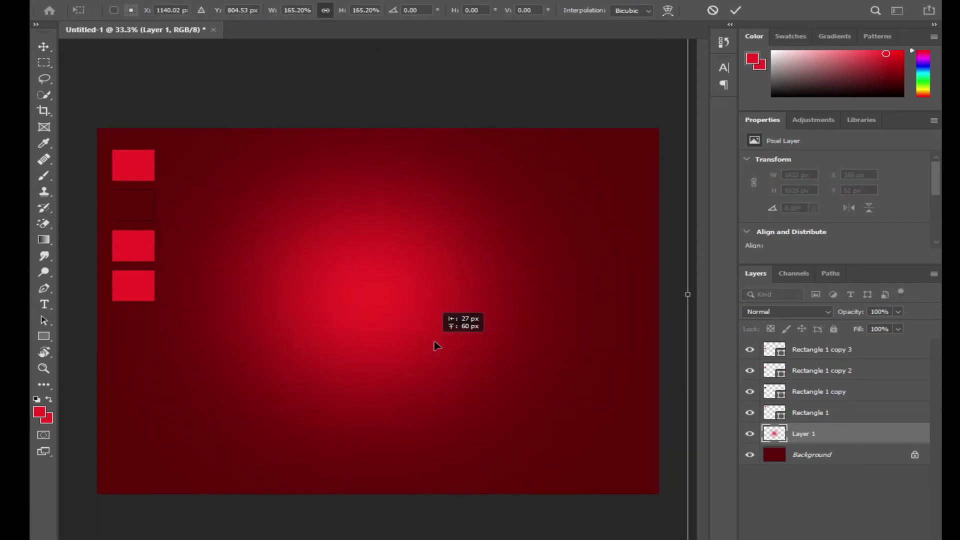
{"action": "left_click_drag", "start_coordinate": [437, 346], "coordinate": [444, 346]}
{"action": "key", "text": "Return"}
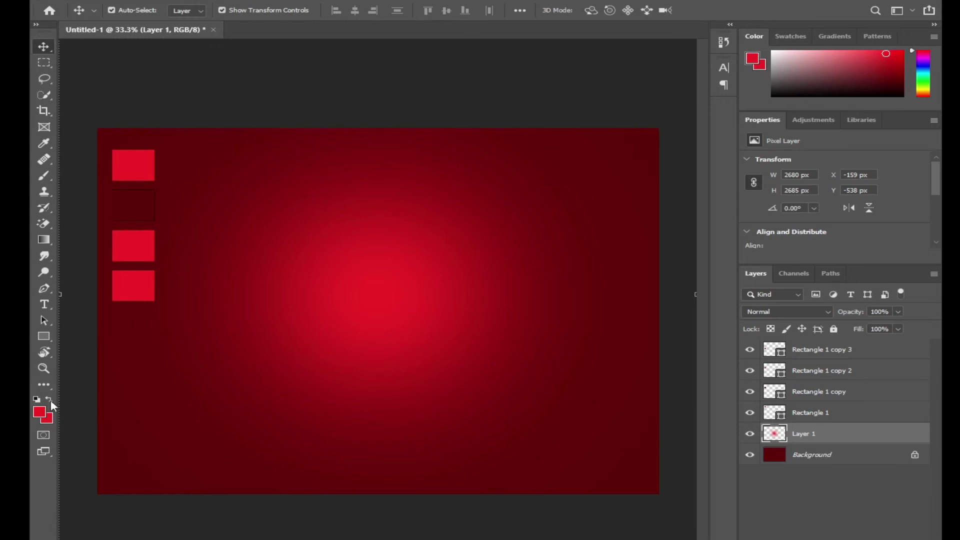
Set the foreground color to white ffffff and recolor the third rectangle in the swatch column with it
{"action": "left_click", "coordinate": [42, 414]}
{"action": "type", "text": "ffffff"}
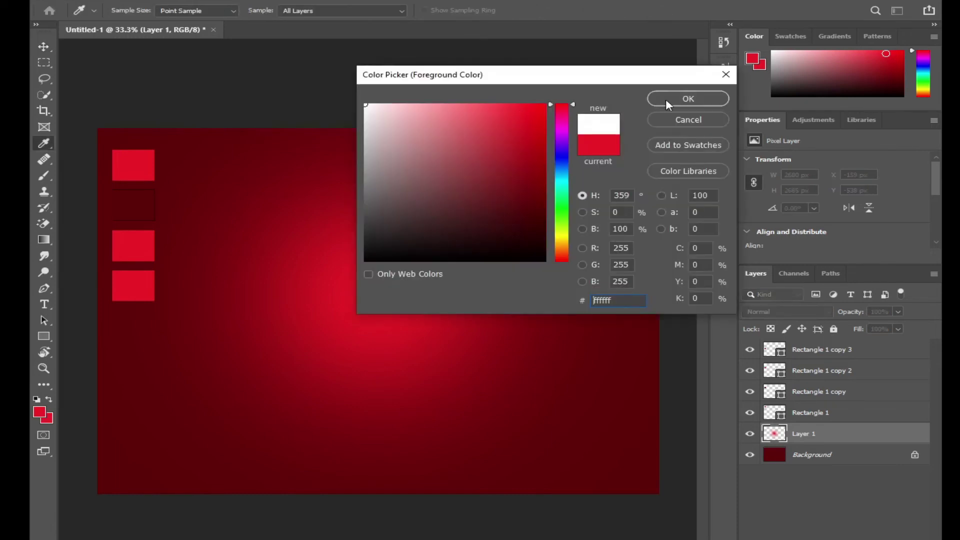
{"action": "left_click", "coordinate": [690, 96]}
{"action": "left_click", "coordinate": [149, 231]}
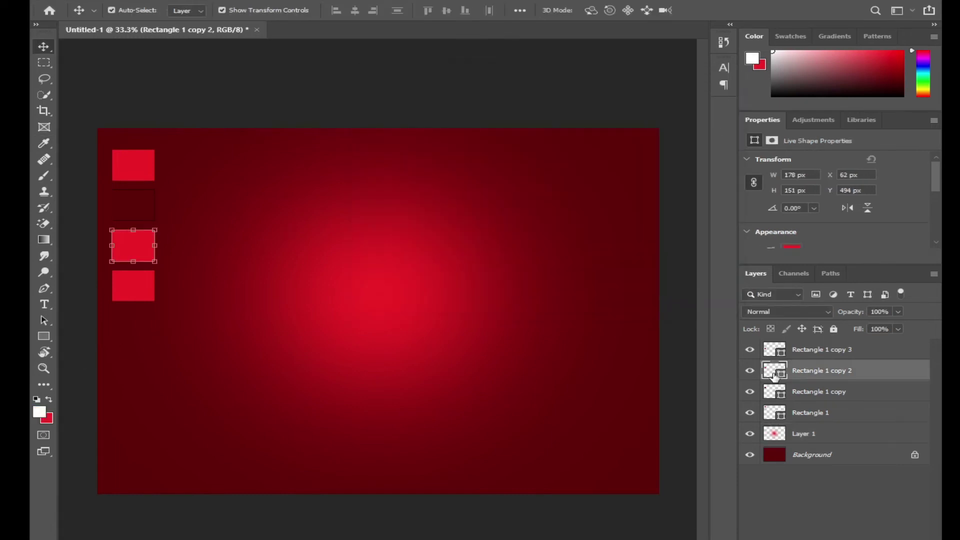
{"action": "double_click", "coordinate": [774, 370]}
{"action": "left_click", "coordinate": [43, 411]}
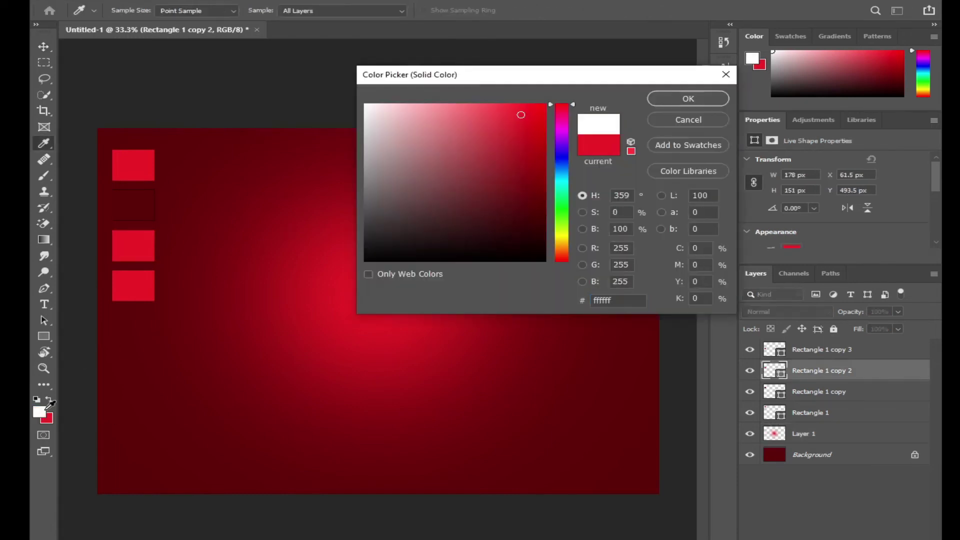
{"action": "left_click", "coordinate": [688, 99]}
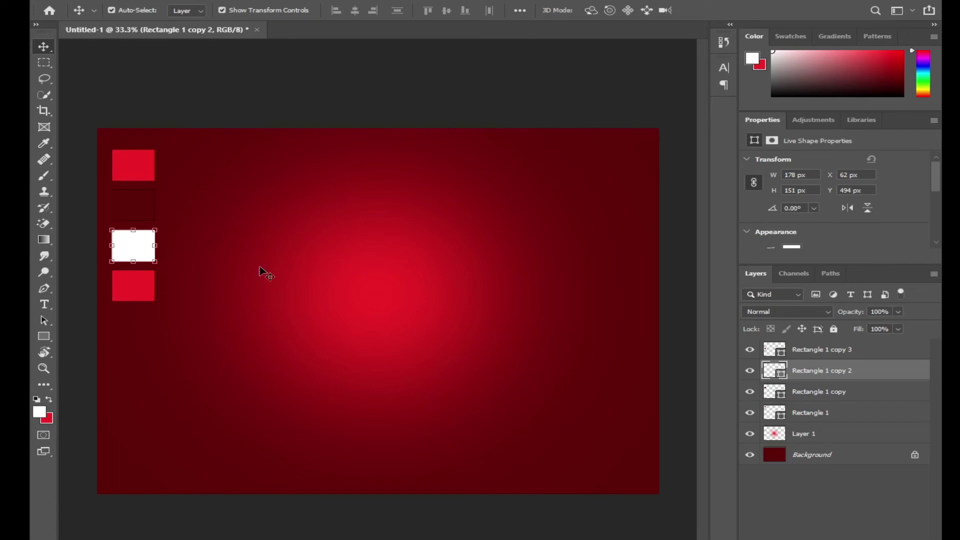
Recolor the fourth rectangle in the swatch column yellow by setting its fill to white with 100% yellow ink
{"action": "left_click", "coordinate": [143, 298]}
{"action": "double_click", "coordinate": [779, 353]}
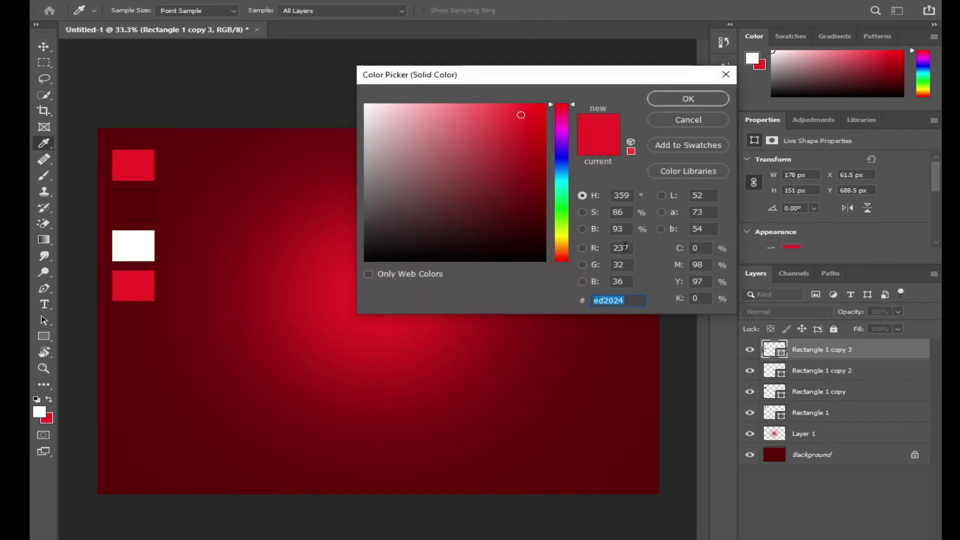
{"action": "left_click", "coordinate": [450, 161]}
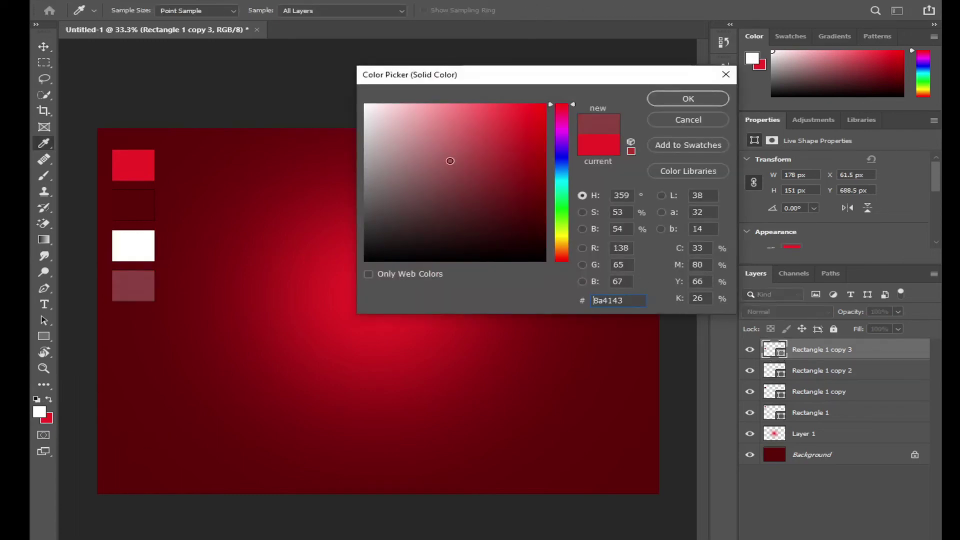
{"action": "left_click_drag", "start_coordinate": [450, 160], "coordinate": [338, 97]}
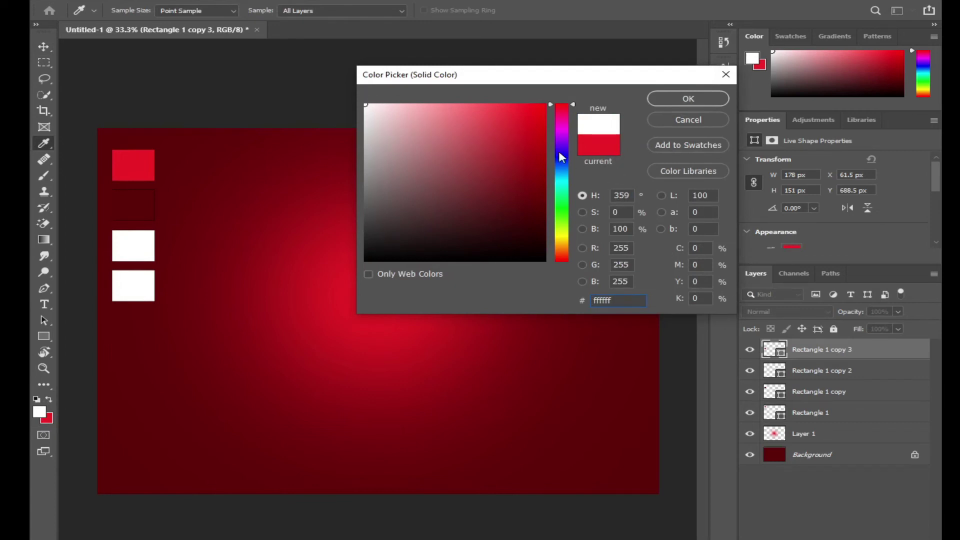
{"action": "left_click", "coordinate": [699, 282]}
{"action": "type", "text": "100"}
{"action": "key", "text": "Return"}
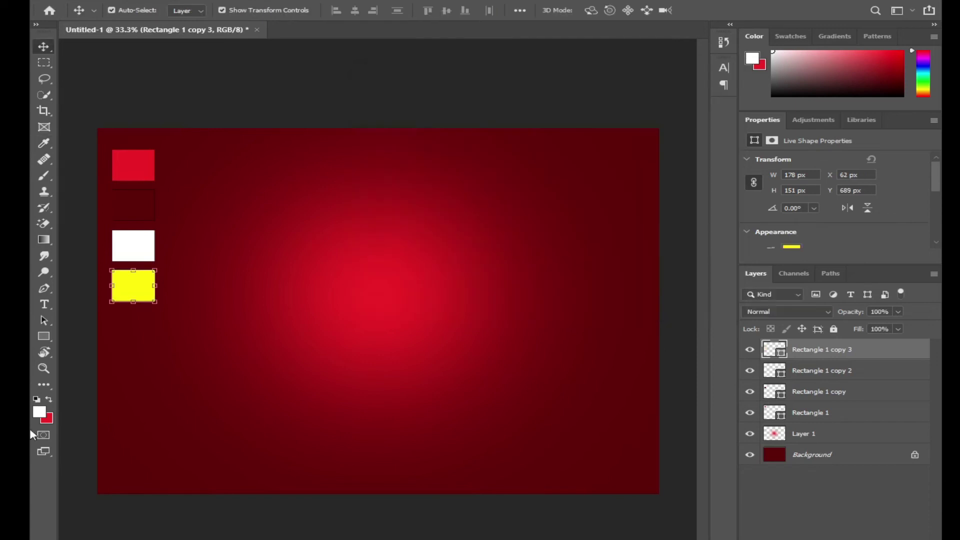
Set the foreground color to black 000000, going through its four CMYK values before accepting it
{"action": "left_click", "coordinate": [38, 415]}
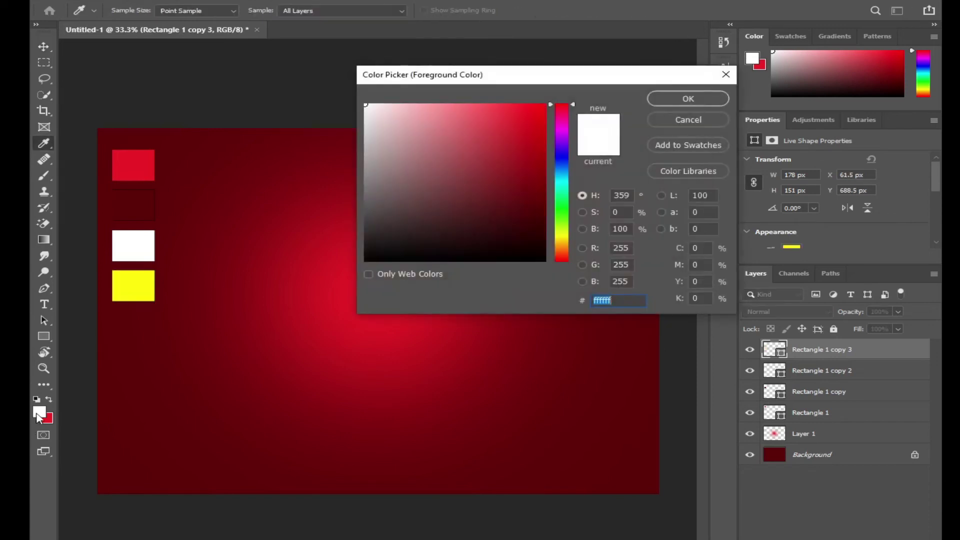
{"action": "mouse_move", "coordinate": [516, 220]}
{"action": "left_mouse_down"}
{"action": "mouse_move", "coordinate": [557, 274]}
{"action": "mouse_move", "coordinate": [525, 218]}
{"action": "mouse_move", "coordinate": [551, 270]}
{"action": "mouse_move", "coordinate": [649, 301]}
{"action": "left_mouse_up"}
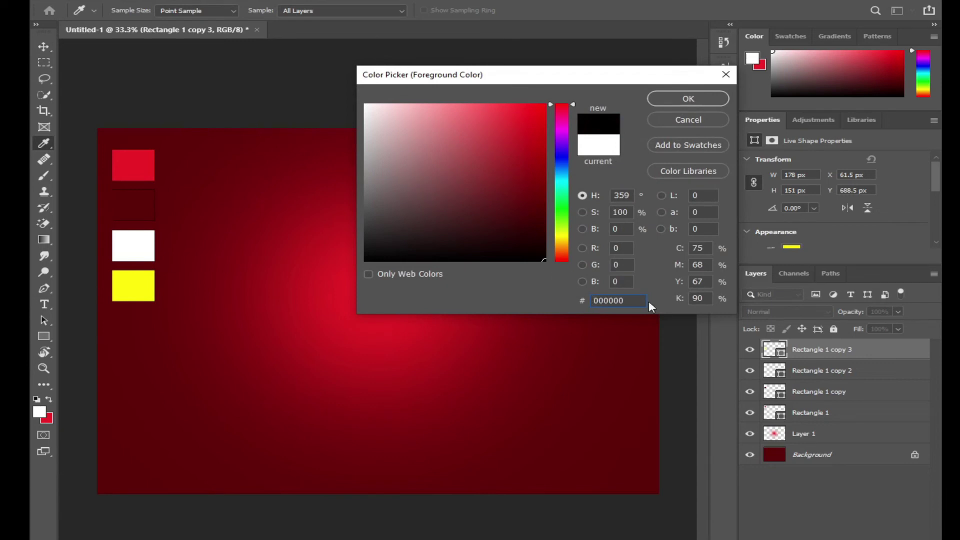
{"action": "left_click", "coordinate": [698, 298]}
{"action": "left_click", "coordinate": [699, 282]}
{"action": "left_click", "coordinate": [699, 265]}
{"action": "left_click", "coordinate": [698, 248]}
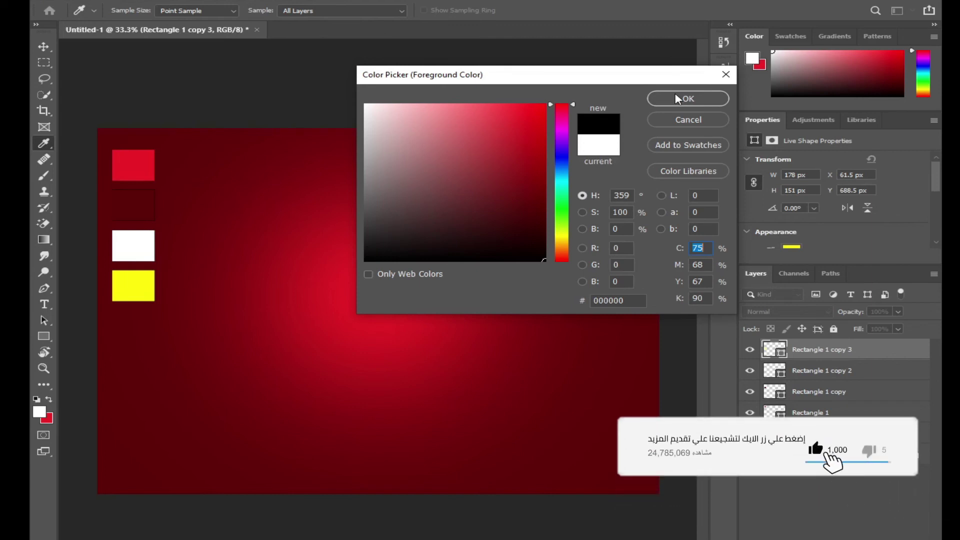
{"action": "left_click", "coordinate": [701, 102]}
Duplicate the yellow rectangle directly below as a fifth swatch and fill the copy with the black foreground color
{"action": "key", "text": "v"}
{"action": "left_click_drag", "start_coordinate": [144, 297], "coordinate": [151, 334]}
{"action": "double_click", "coordinate": [778, 353]}
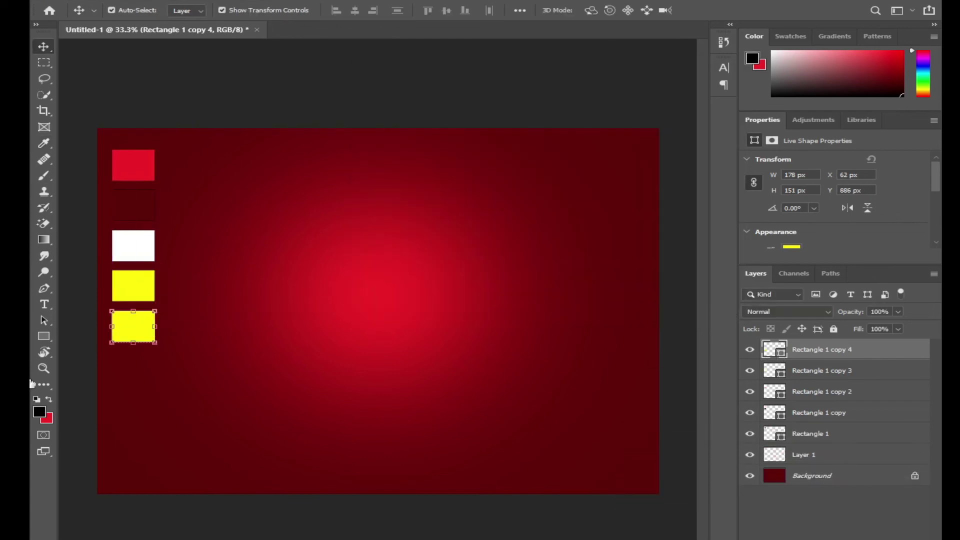
{"action": "left_click", "coordinate": [41, 409]}
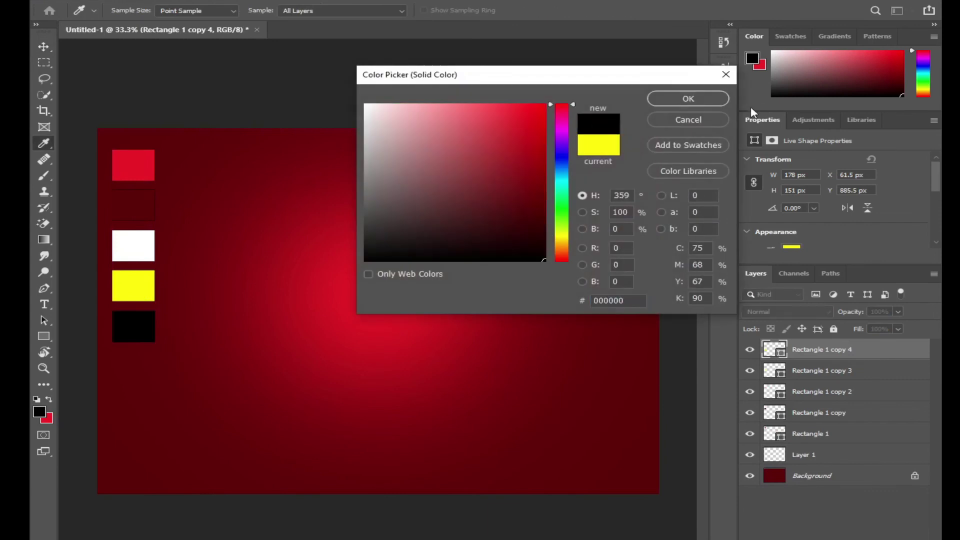
{"action": "left_click", "coordinate": [714, 103]}
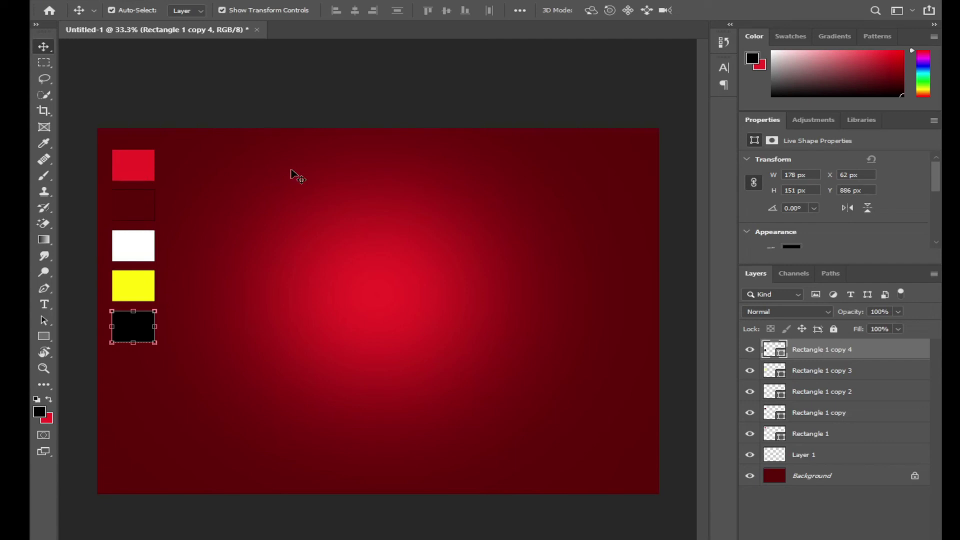
Add the black text title "الشرنوبى" and enlarge it to about 1377 px wide across the upper part of the canvas
{"action": "left_click", "coordinate": [44, 304]}
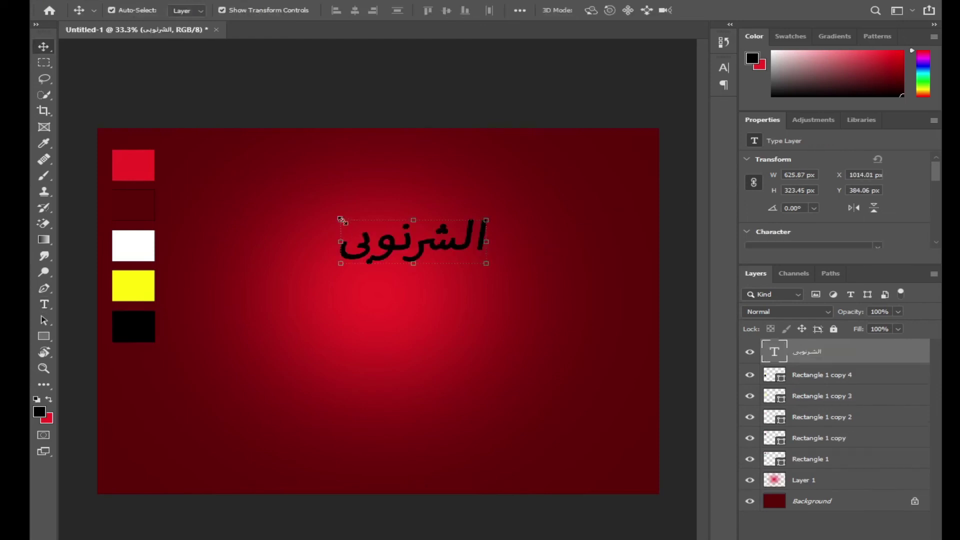
{"action": "key", "text": "ctrl+t"}
{"action": "left_click_drag", "start_coordinate": [338, 208], "coordinate": [244, 156]}
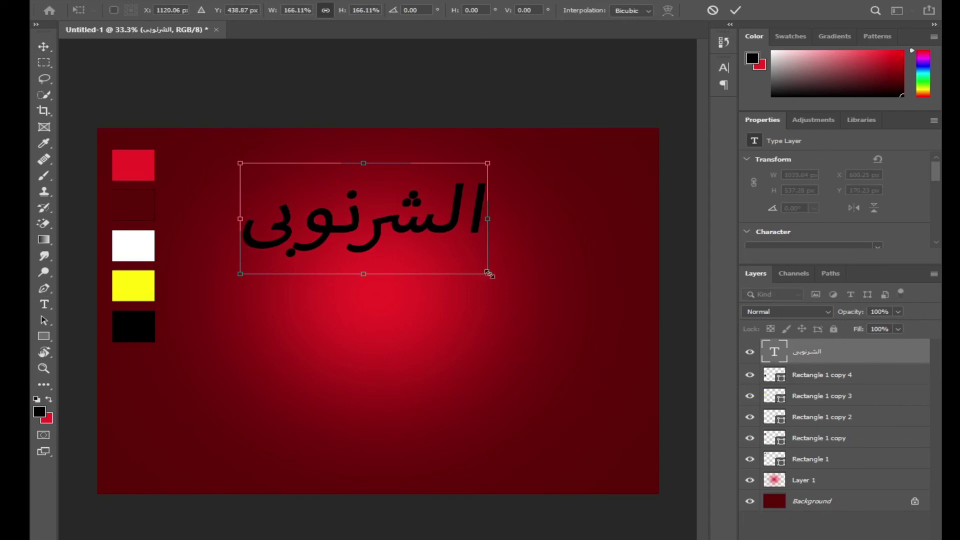
{"action": "left_click_drag", "start_coordinate": [488, 274], "coordinate": [568, 311]}
{"action": "left_click_drag", "start_coordinate": [486, 256], "coordinate": [478, 230]}
{"action": "key", "text": "Return"}
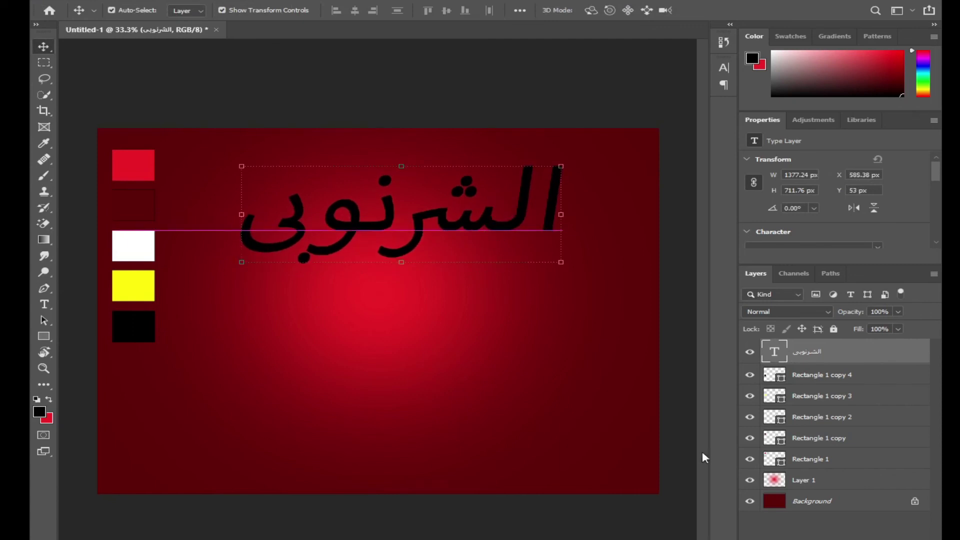
Recolor the title with the yellow fff200 sampled from the fourth swatch and change its font to GE SS Two Bold
{"action": "left_click", "coordinate": [45, 305]}
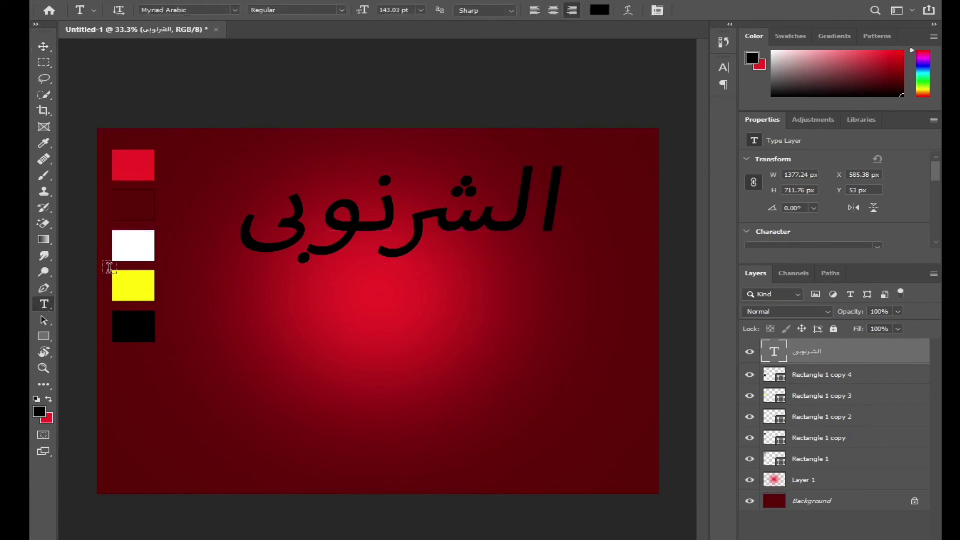
{"action": "left_click", "coordinate": [357, 223]}
{"action": "left_click", "coordinate": [599, 10]}
{"action": "left_click_drag", "start_coordinate": [488, 140], "coordinate": [330, 98]}
{"action": "left_click", "coordinate": [133, 286]}
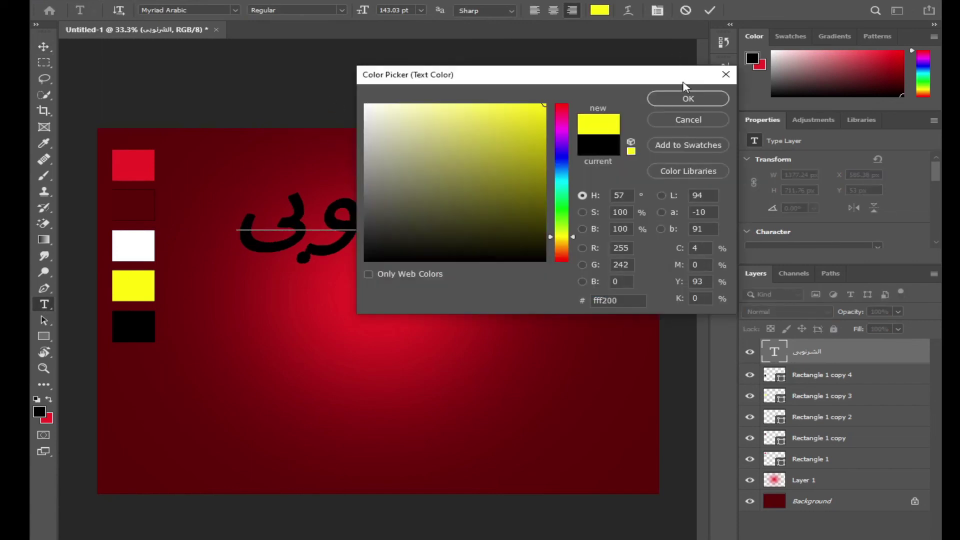
{"action": "left_click", "coordinate": [681, 101]}
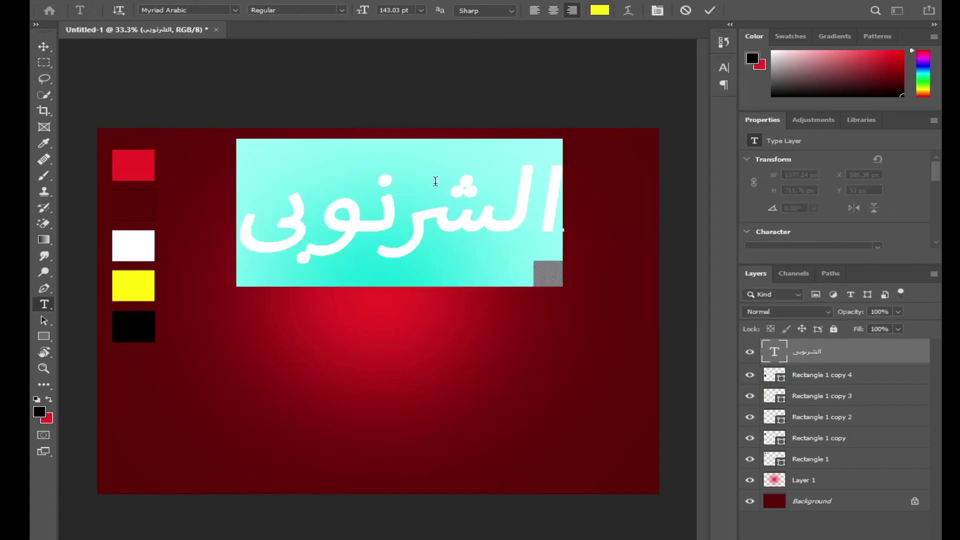
{"action": "left_click", "coordinate": [235, 8]}
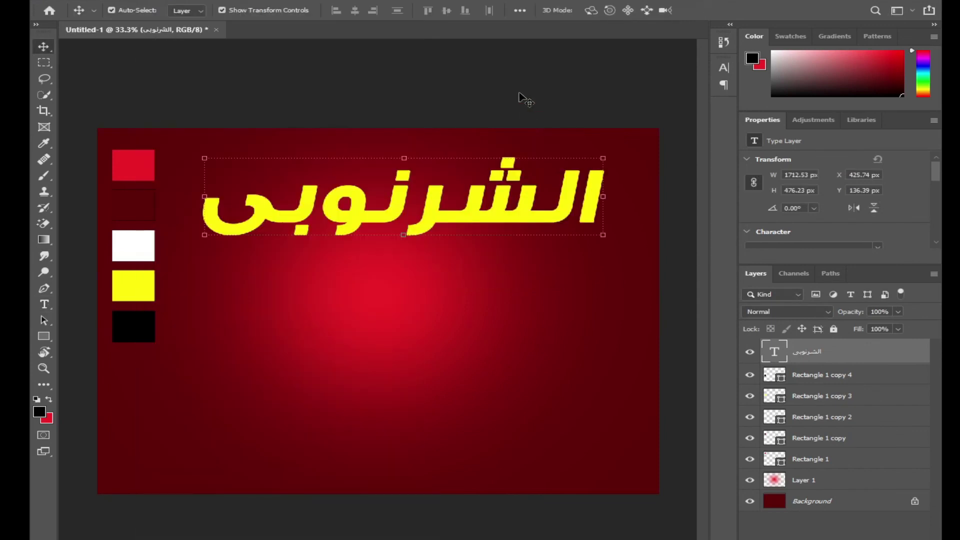
{"action": "left_click", "coordinate": [518, 90]}
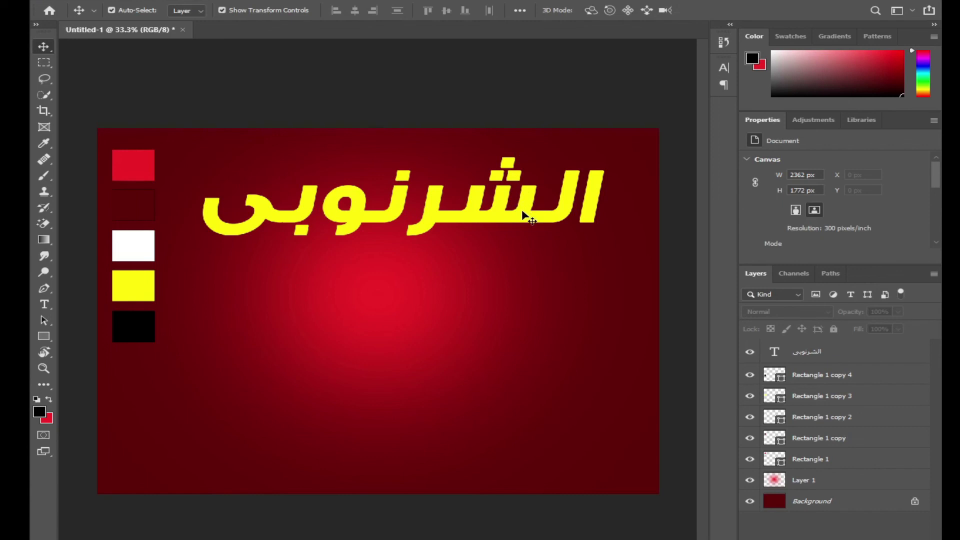
Give the yellow title a 10 px black outside stroke and a drop shadow
{"action": "left_click", "coordinate": [591, 215]}
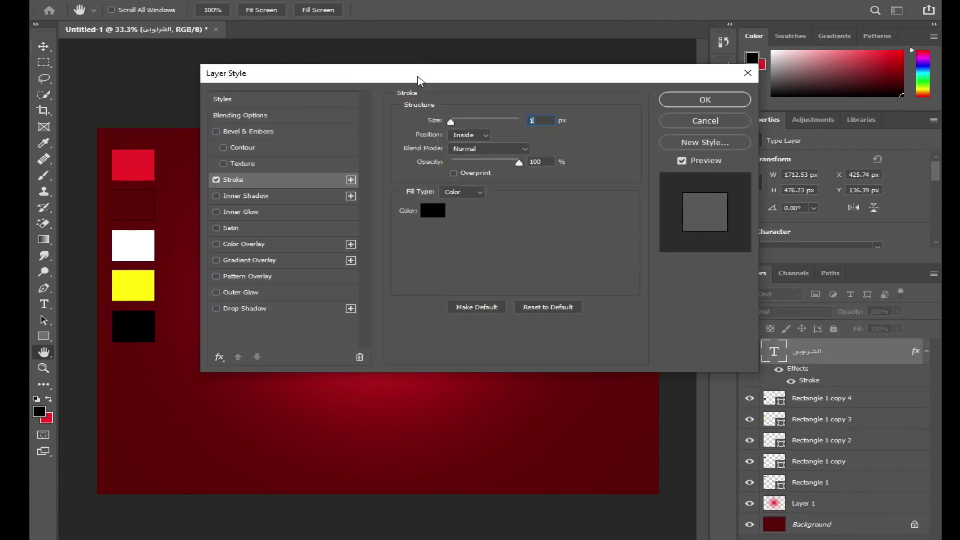
{"action": "left_click_drag", "start_coordinate": [415, 76], "coordinate": [512, 94]}
{"action": "left_click_drag", "start_coordinate": [648, 274], "coordinate": [651, 275]}
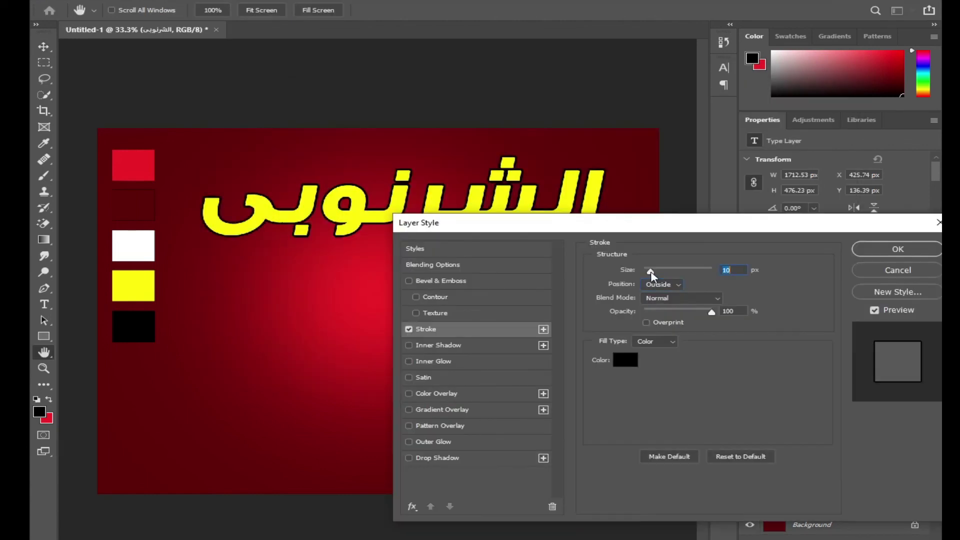
{"action": "left_click_drag", "start_coordinate": [631, 241], "coordinate": [579, 265]}
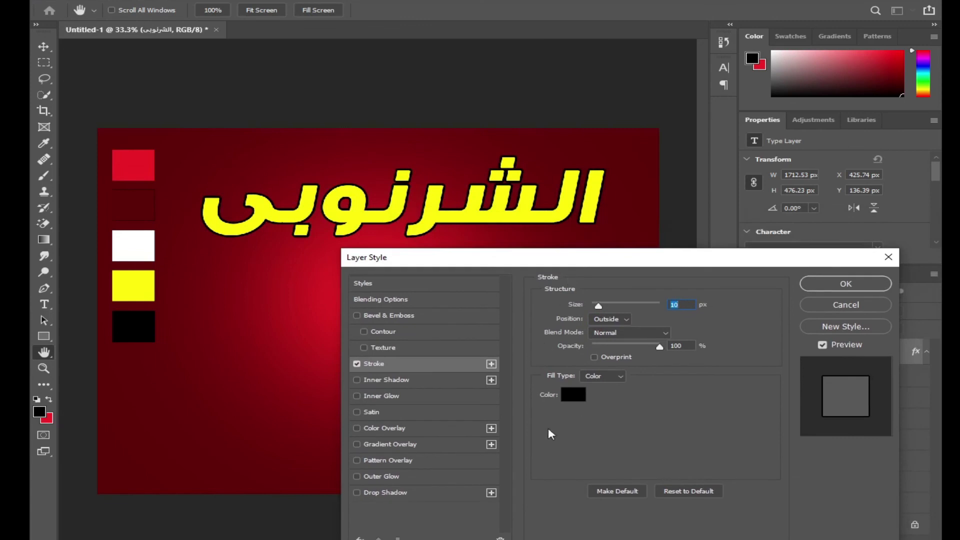
{"action": "left_click", "coordinate": [437, 493]}
{"action": "left_click", "coordinate": [845, 283]}
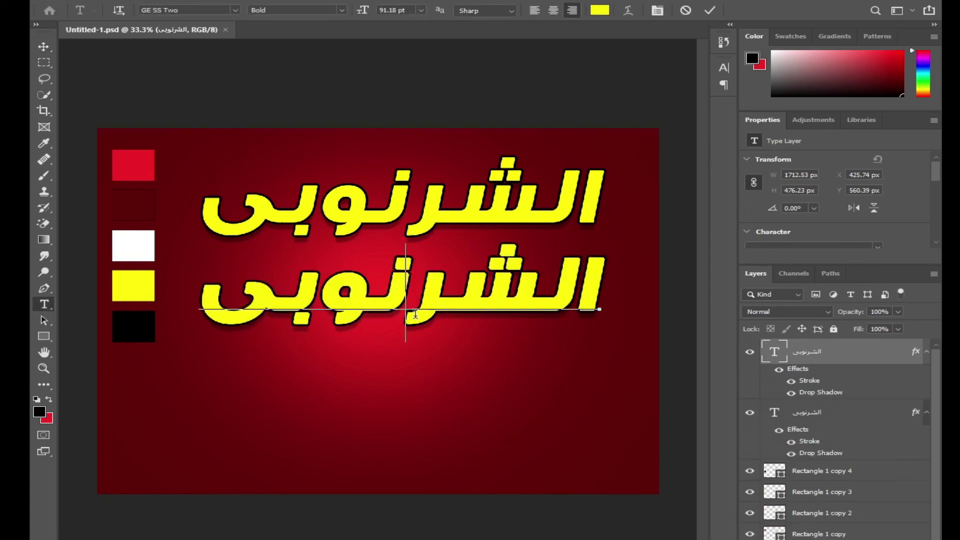
Replace the duplicated title's text with "للمشويات" and shrink it to about 1097 px wide, centered below the title
{"action": "double_click", "coordinate": [415, 314]}
{"action": "type", "text": "للمشويات"}
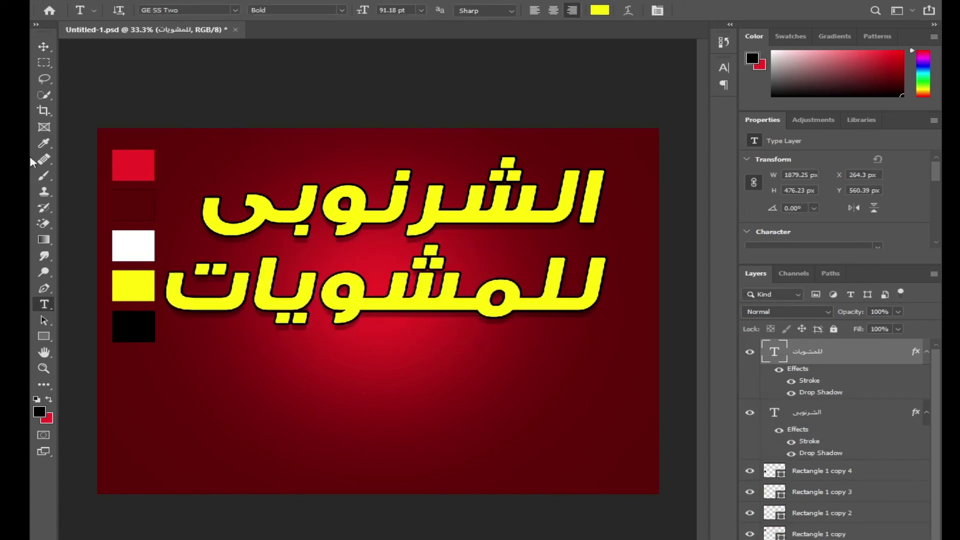
{"action": "left_click", "coordinate": [44, 46]}
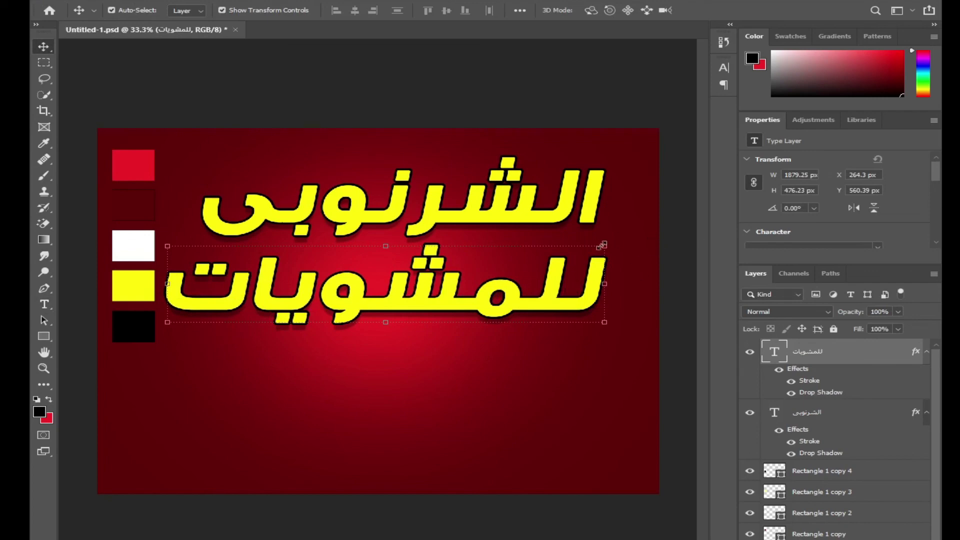
{"action": "left_click_drag", "start_coordinate": [603, 245], "coordinate": [582, 249]}
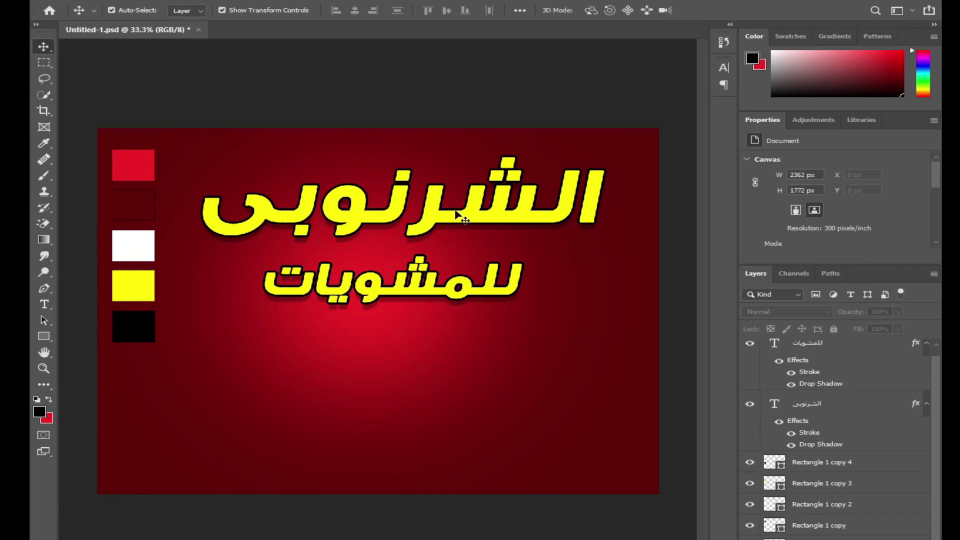
Apply a Color Overlay to the "للمشويات" line using the white sampled from the third swatch
{"action": "left_click", "coordinate": [450, 289]}
{"action": "double_click", "coordinate": [820, 393]}
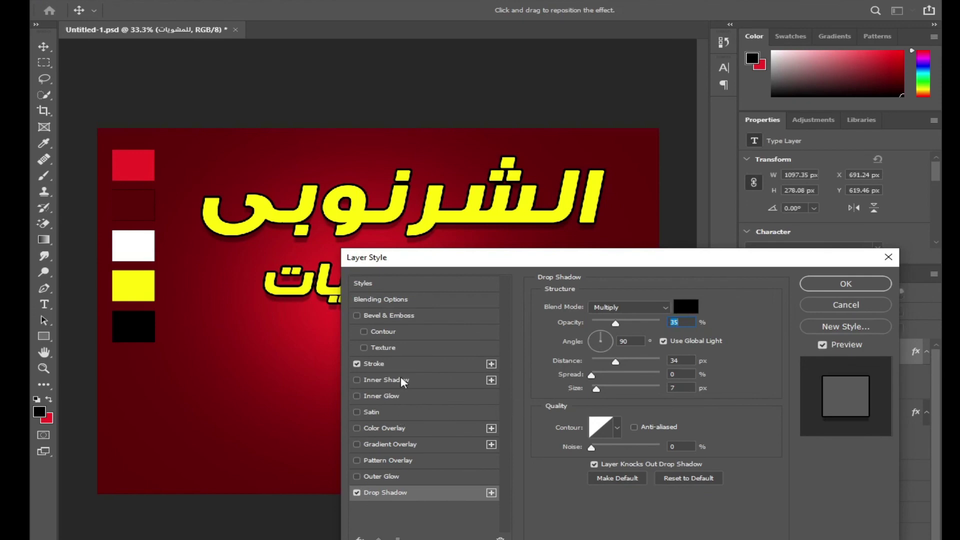
{"action": "left_click", "coordinate": [397, 429]}
{"action": "left_click", "coordinate": [689, 306]}
{"action": "left_click", "coordinate": [133, 245]}
{"action": "left_click", "coordinate": [682, 102]}
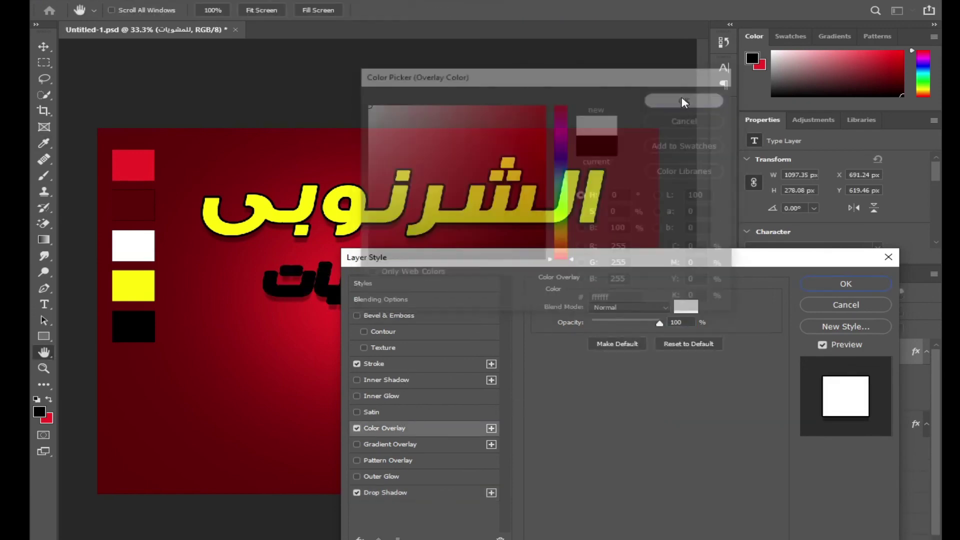
{"action": "left_click_drag", "start_coordinate": [670, 269], "coordinate": [452, 357]}
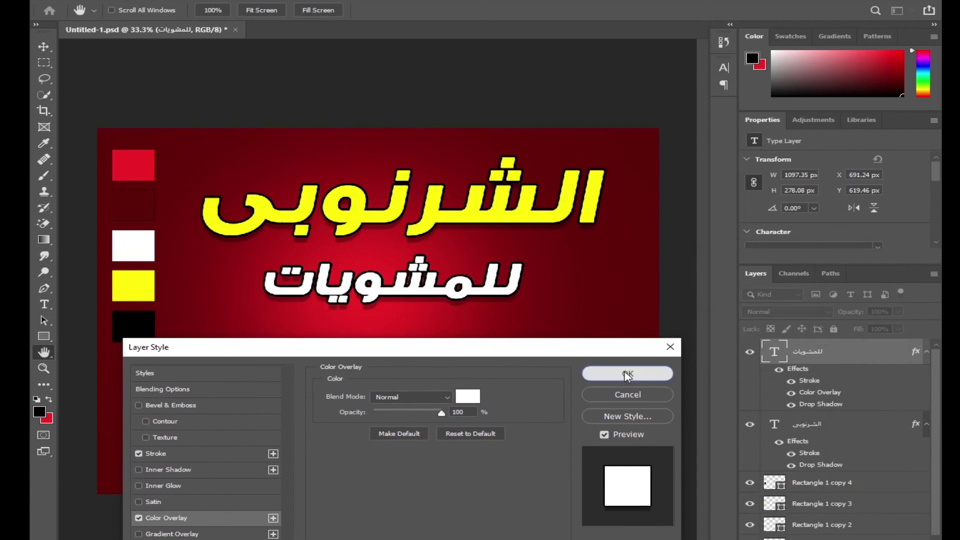
{"action": "left_click", "coordinate": [604, 373]}
Duplicate the white line below itself, replace its text with the phone number and align it 109 px beneath
{"action": "left_click_drag", "start_coordinate": [460, 285], "coordinate": [457, 360]}
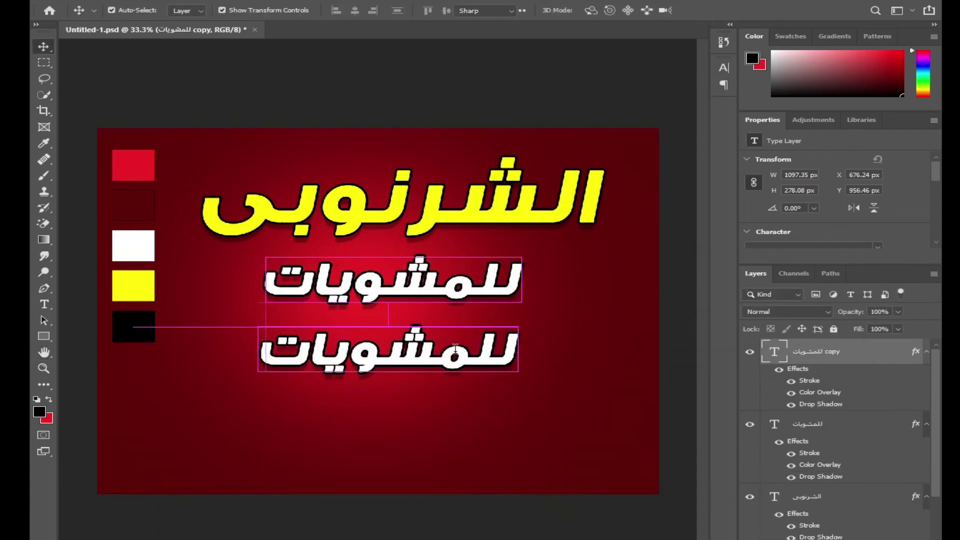
{"action": "key", "text": "t"}
{"action": "double_click", "coordinate": [462, 355]}
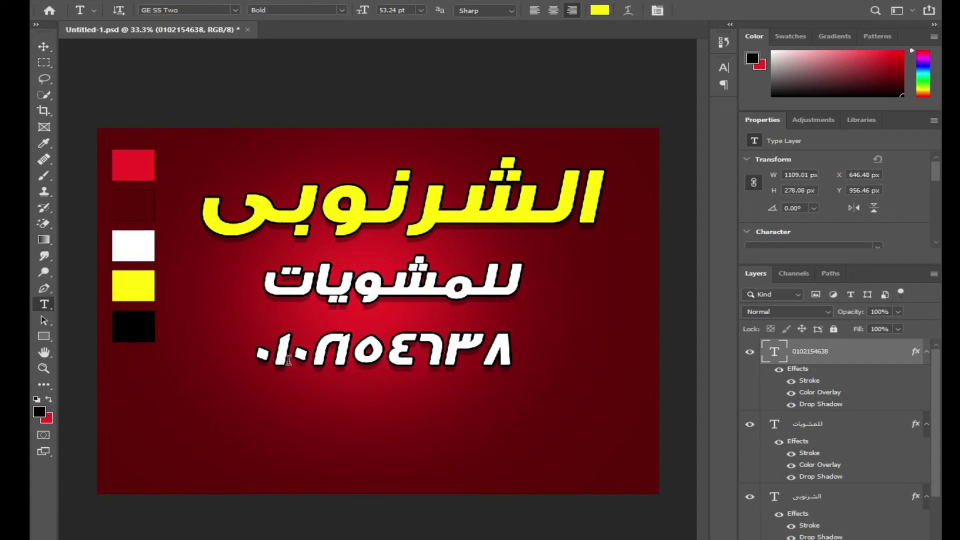
{"action": "left_click", "coordinate": [44, 47]}
{"action": "left_click_drag", "start_coordinate": [438, 353], "coordinate": [447, 343]}
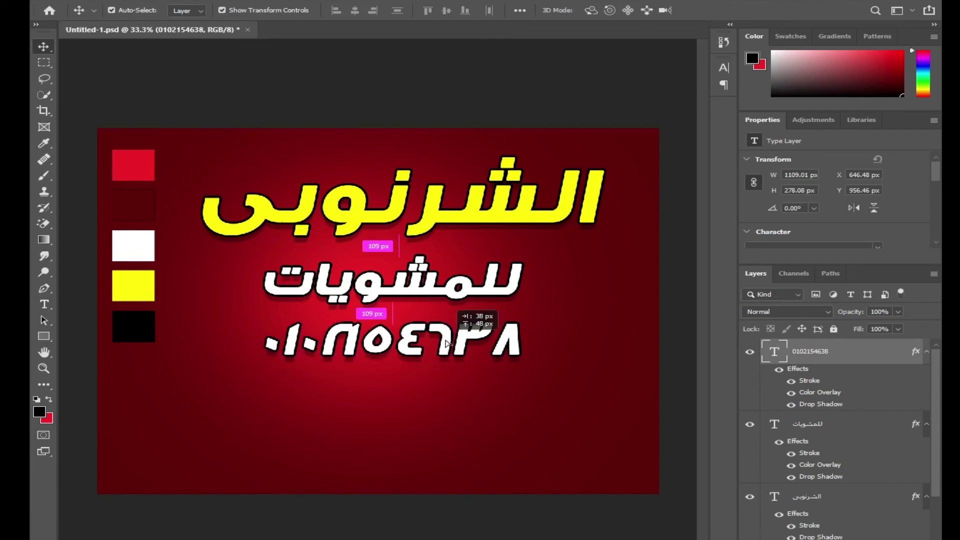
Change the phone number line's Color Overlay to black and its 10 px stroke to white
{"action": "double_click", "coordinate": [820, 392]}
{"action": "left_click", "coordinate": [467, 340]}
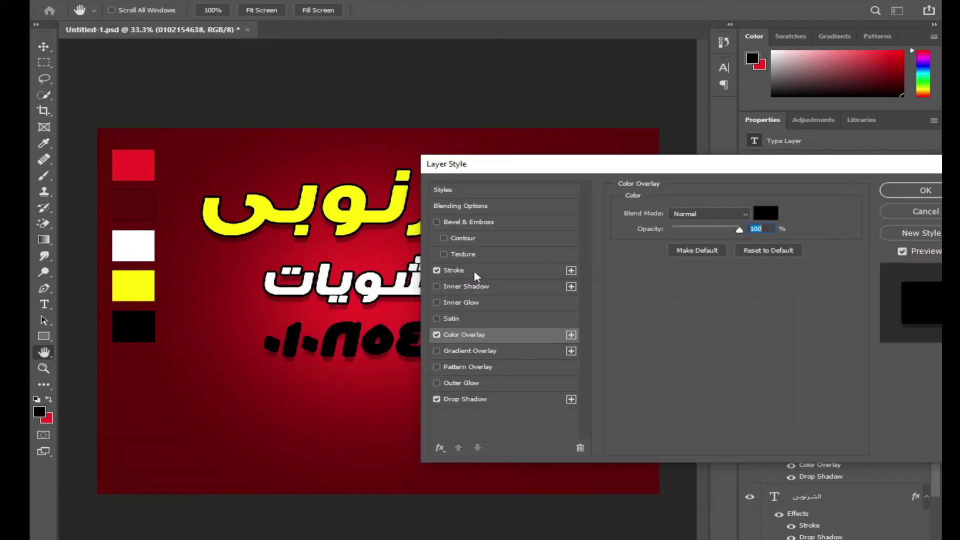
{"action": "left_click", "coordinate": [476, 276]}
{"action": "left_click", "coordinate": [653, 301]}
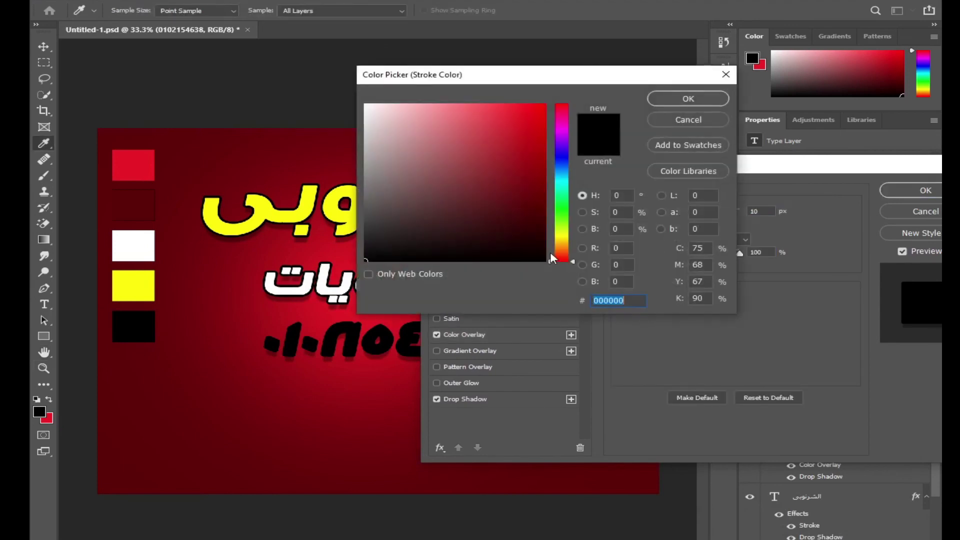
{"action": "left_click", "coordinate": [382, 103]}
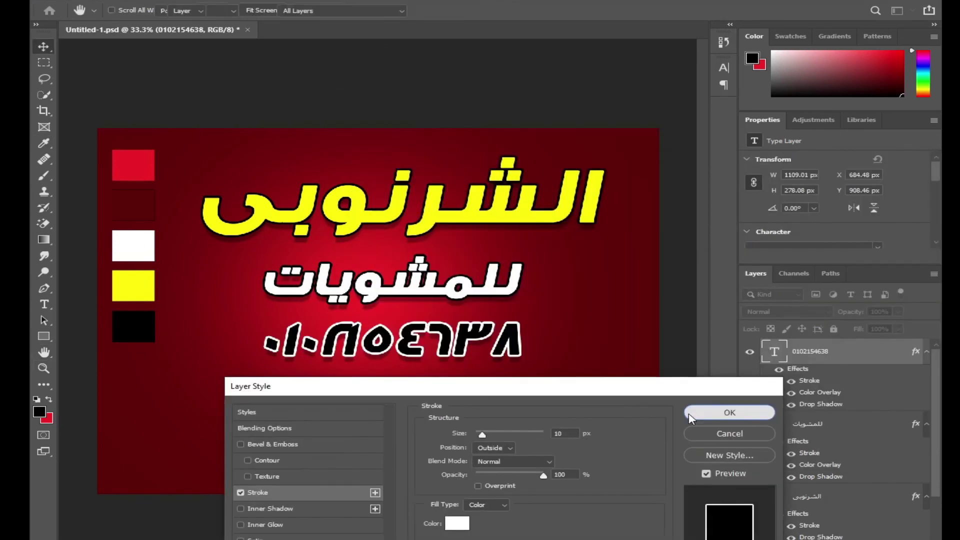
{"action": "left_click", "coordinate": [689, 416]}
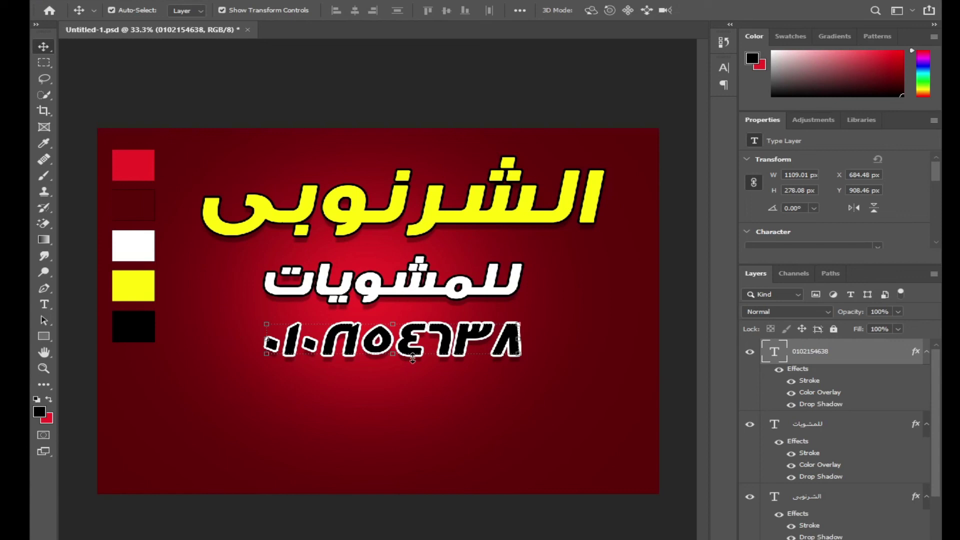
{"action": "left_click", "coordinate": [469, 408]}
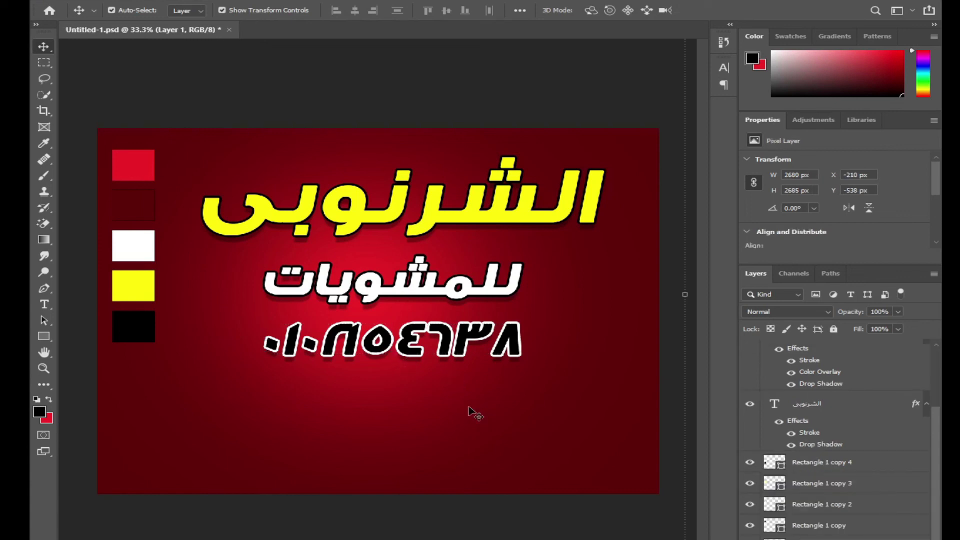